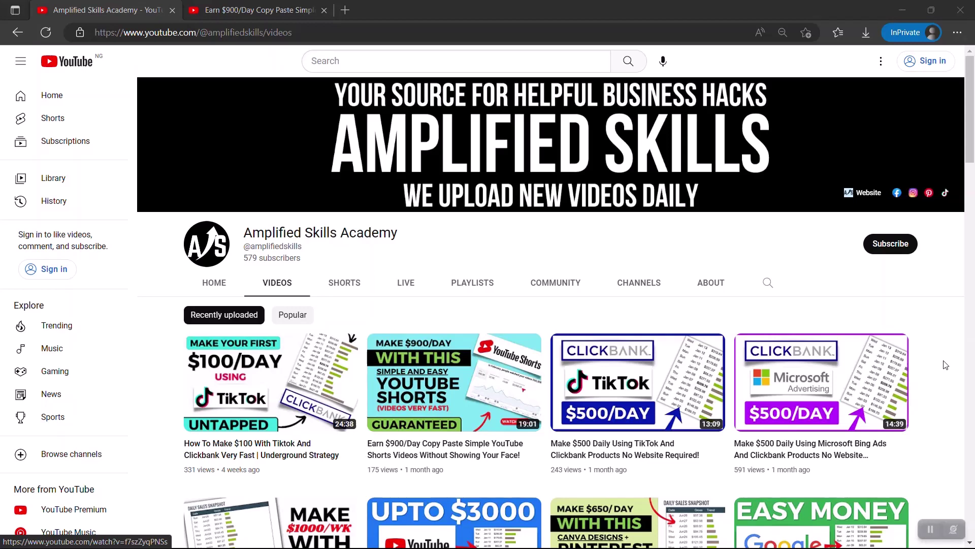
Look over the home pages of the MaxWeb and BuyGoods affiliate networks.
key("ctrl+Tab")
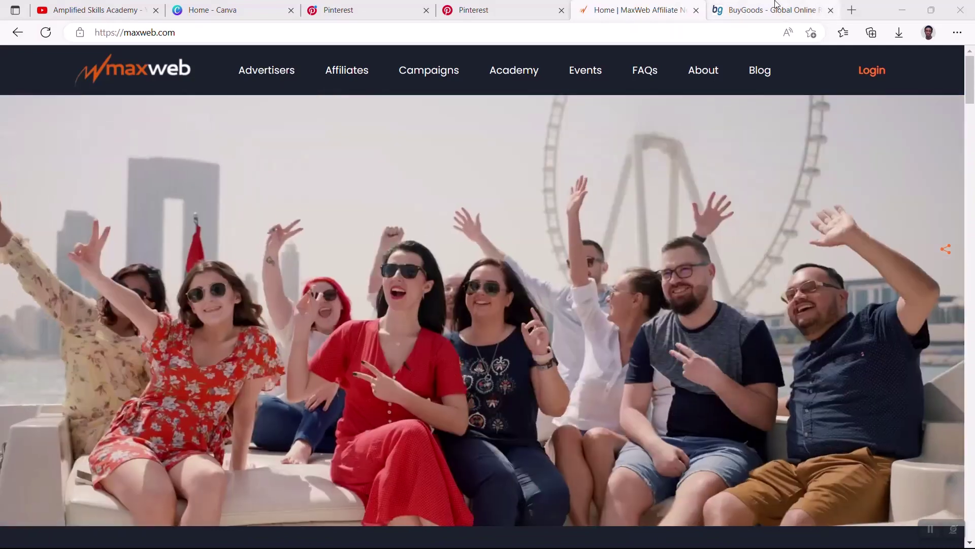
left_click(775, 7)
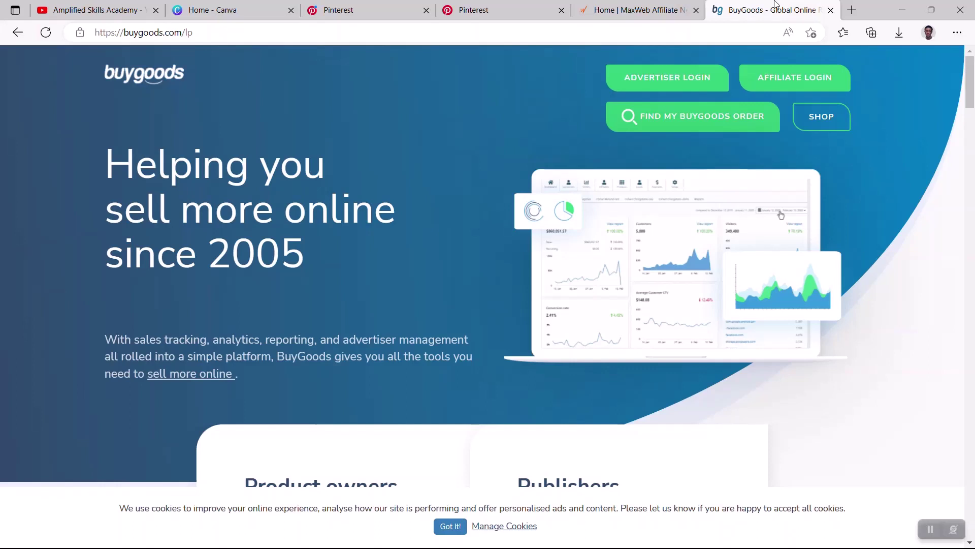
left_click(929, 530)
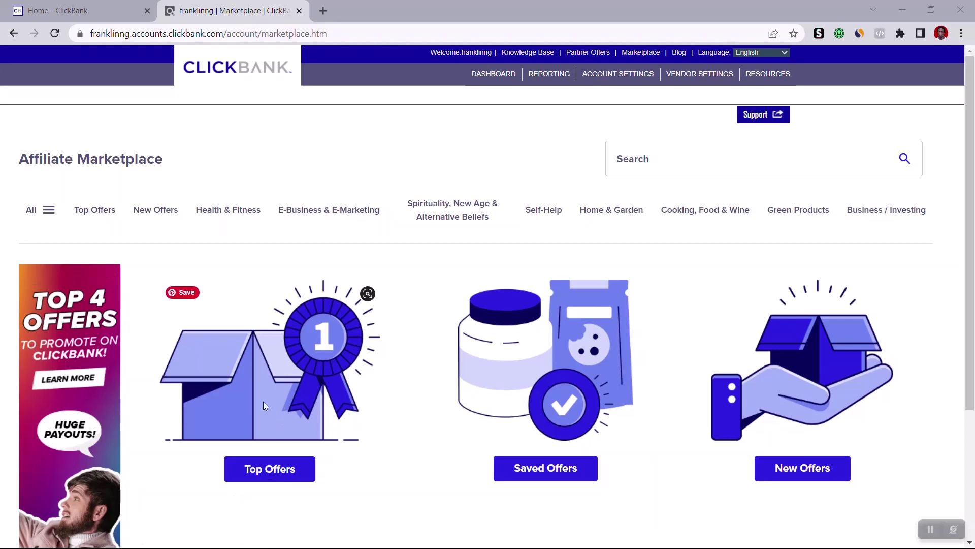
Open the top offers in the ClickBank marketplace and examine the Alpilean offer's average payout per conversion.
left_click(281, 462)
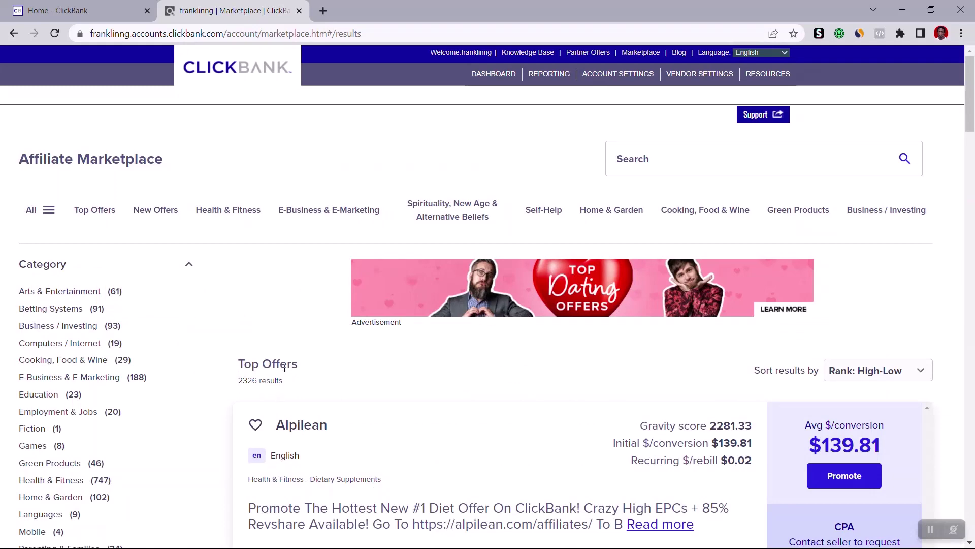
scroll(285, 362, "down", 2)
scroll(285, 363, "down", 1)
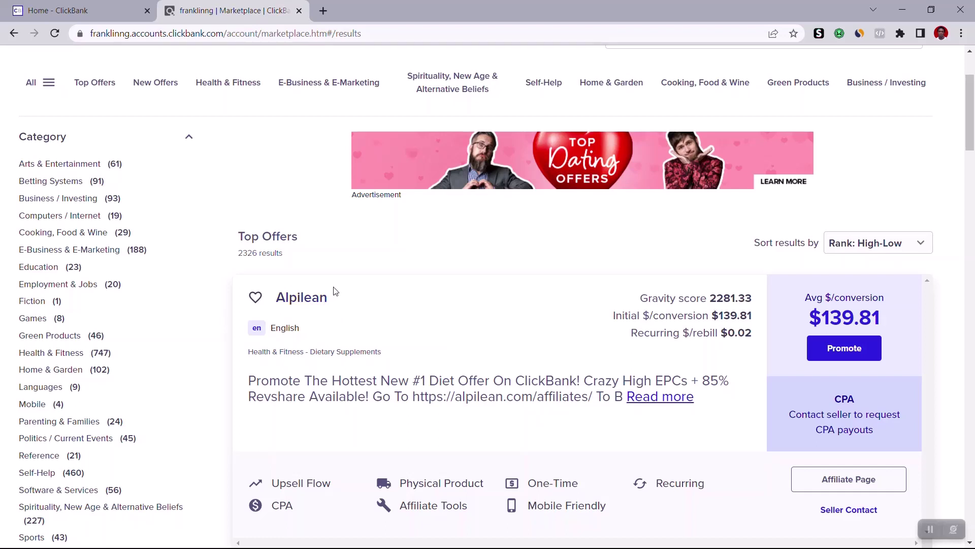
mouse_move(709, 299)
left_click_drag(880, 316, 826, 318)
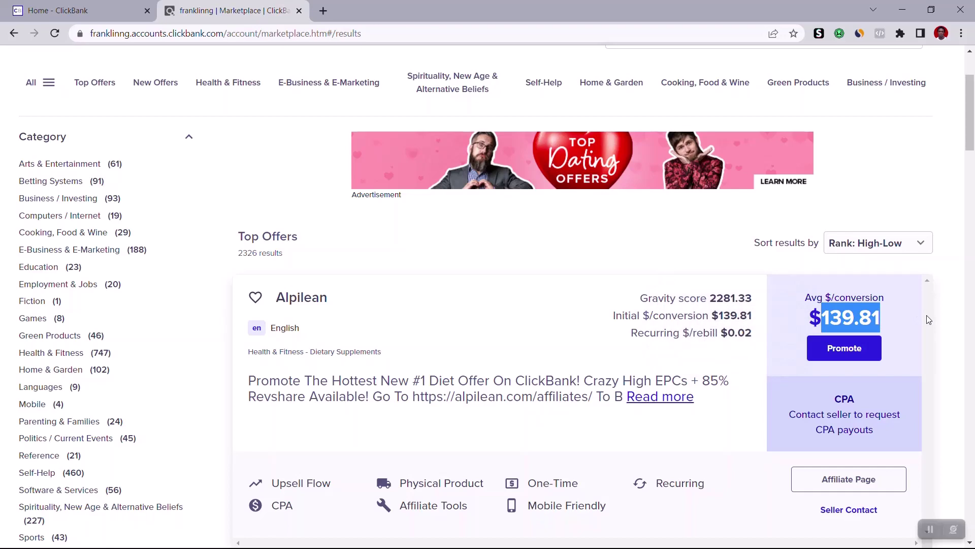
Create a HopLink for the Alpilean offer without a tracking ID and copy it.
left_click(841, 356)
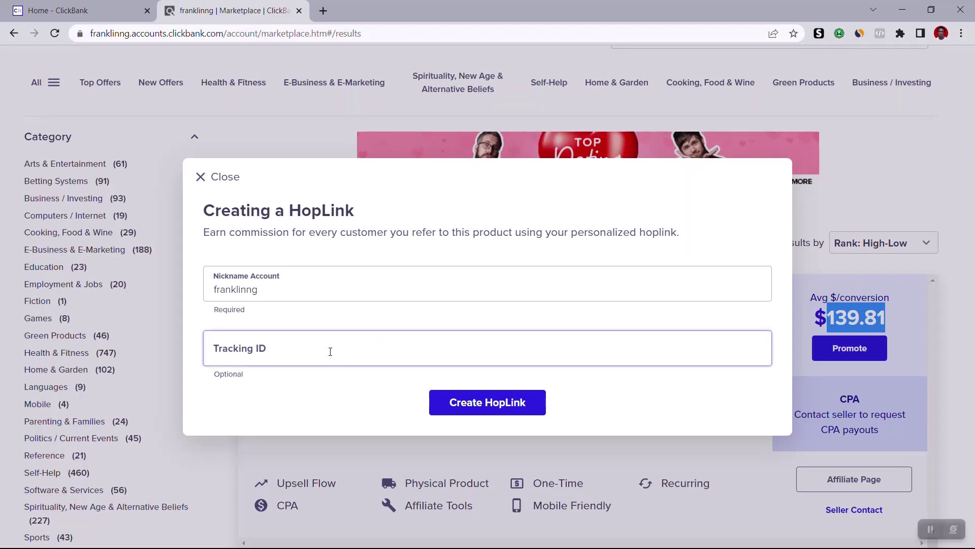
left_click(462, 405)
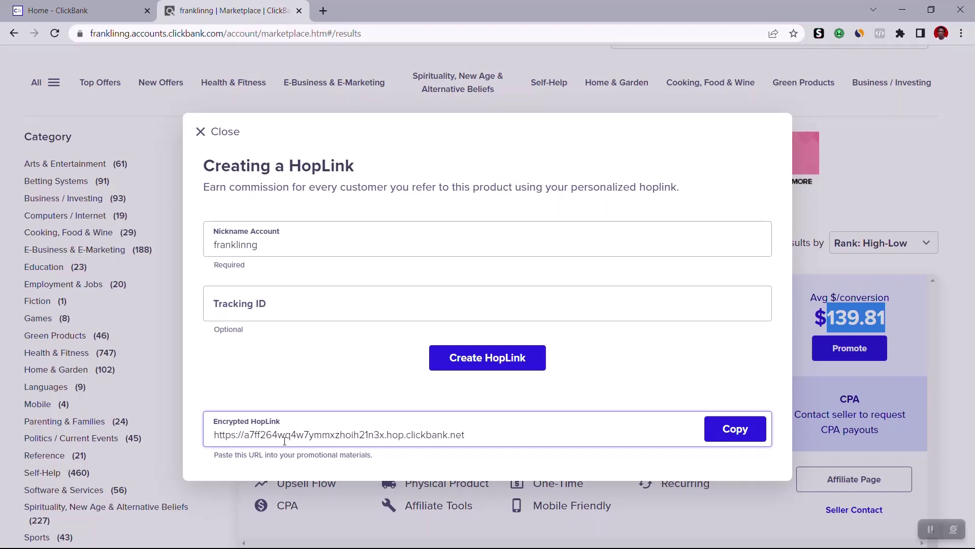
left_click(731, 432)
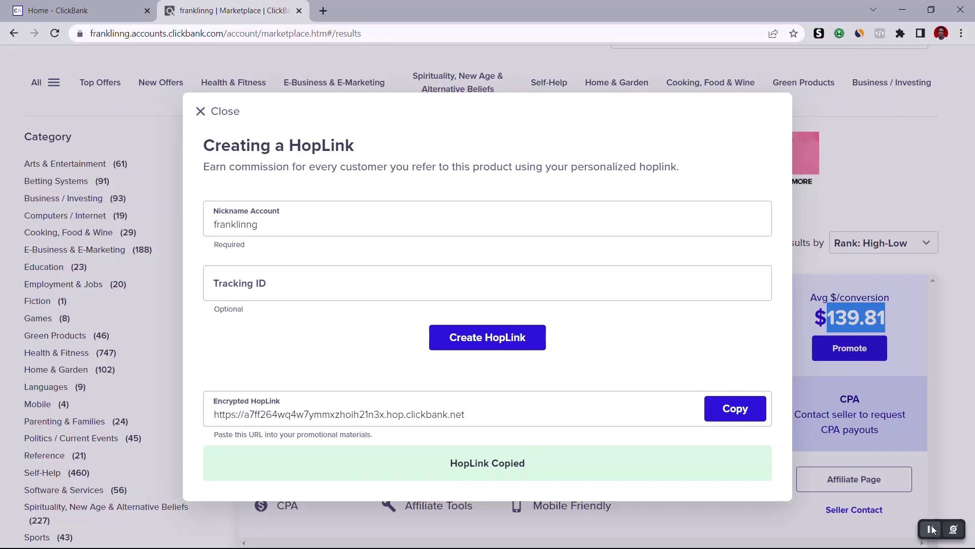
Paste the copied HopLink into an untitled Notepad document and select the whole text.
key("alt+Tab")
key("ctrl+v")
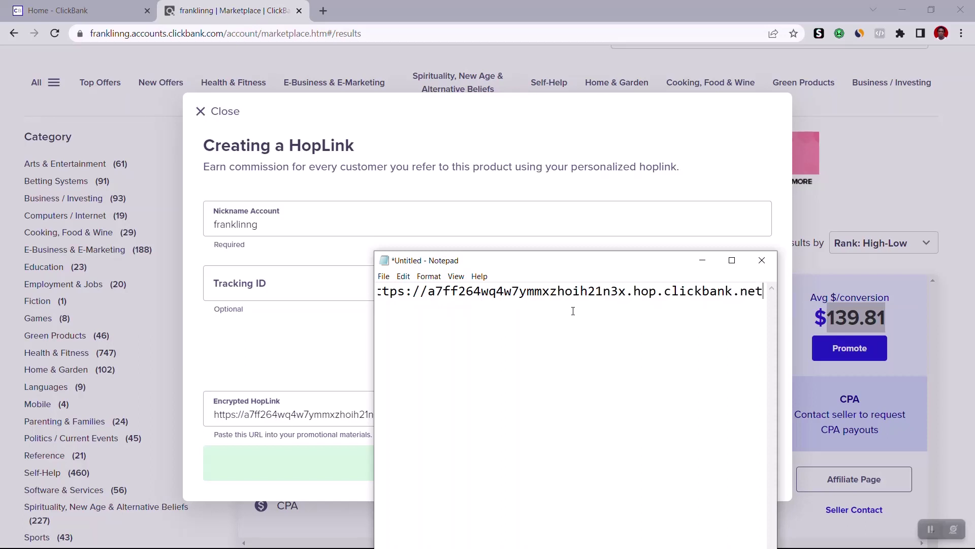
left_click(579, 297)
key("ctrl+a")
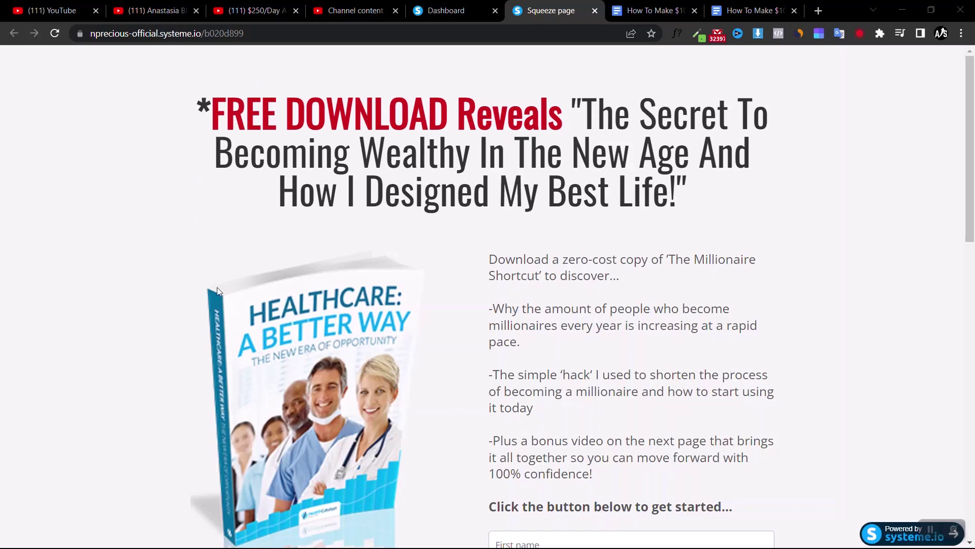
Examine the systeme.io squeeze page, including its first name and email opt-in form.
scroll(266, 322, "down", 4)
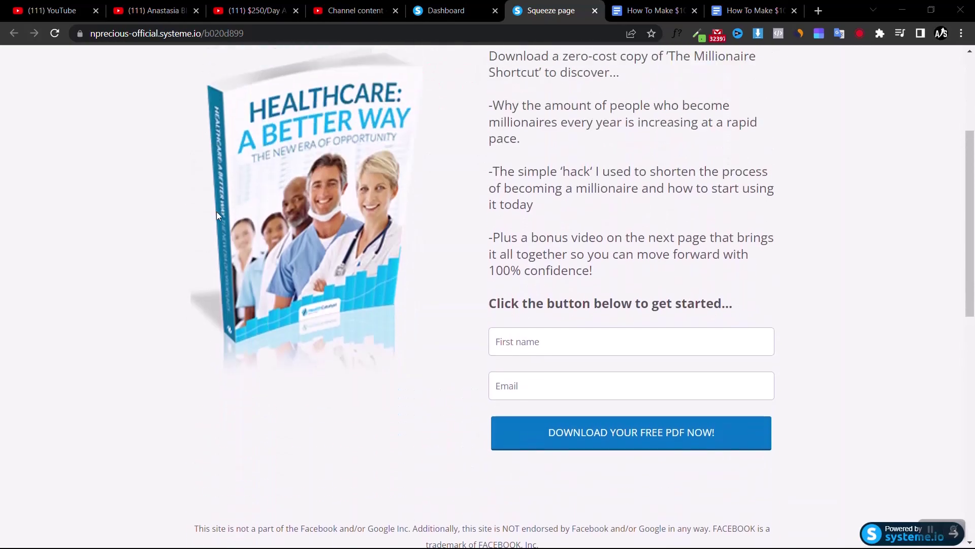
left_click(551, 338)
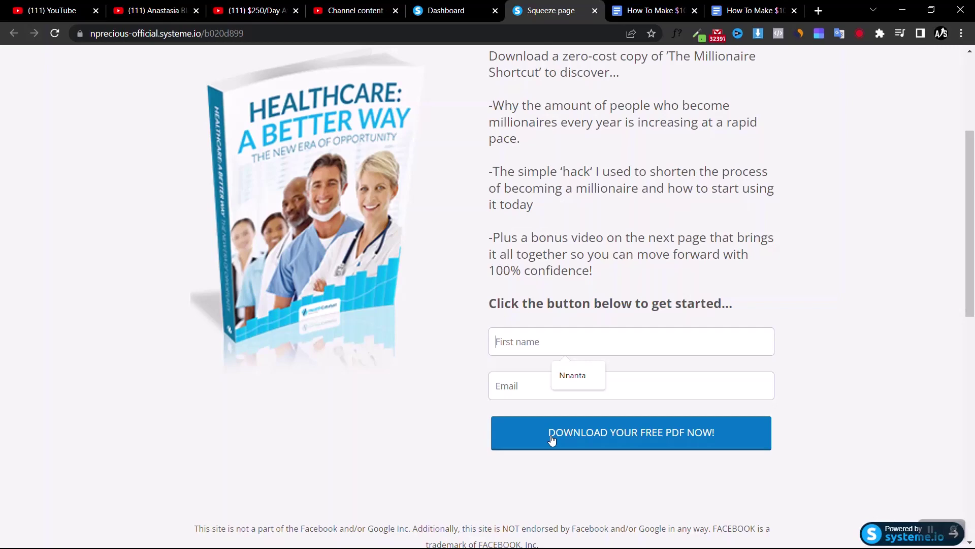
scroll(604, 281, "up", 4)
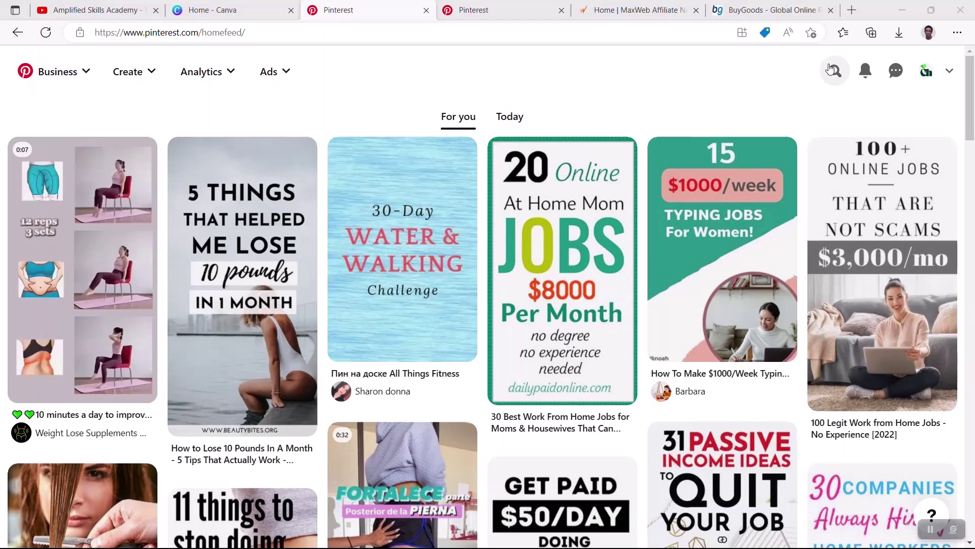
Open the Checker Health business profile on Pinterest in a new tab, dismiss the community information tip and open the profile for editing.
right_click(927, 65)
left_click(920, 71)
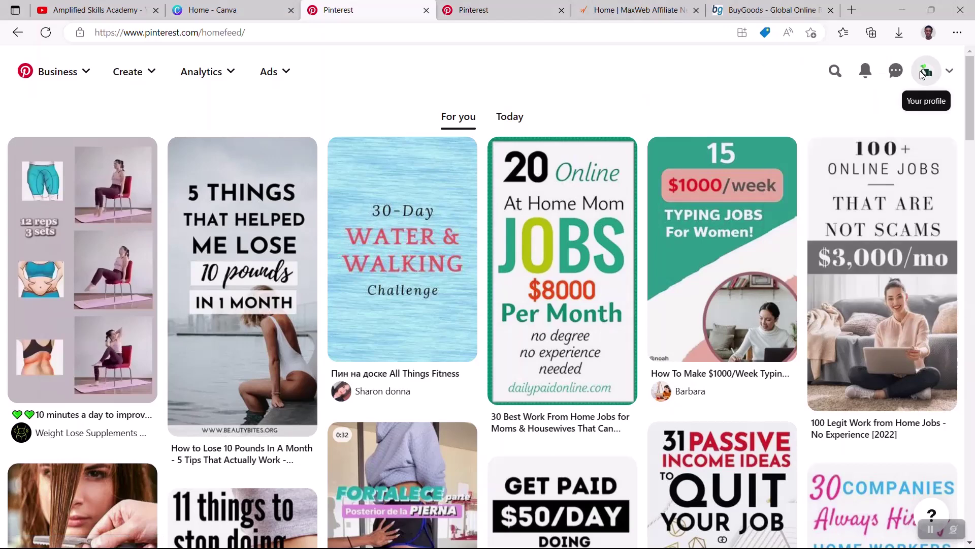
left_click(406, 6)
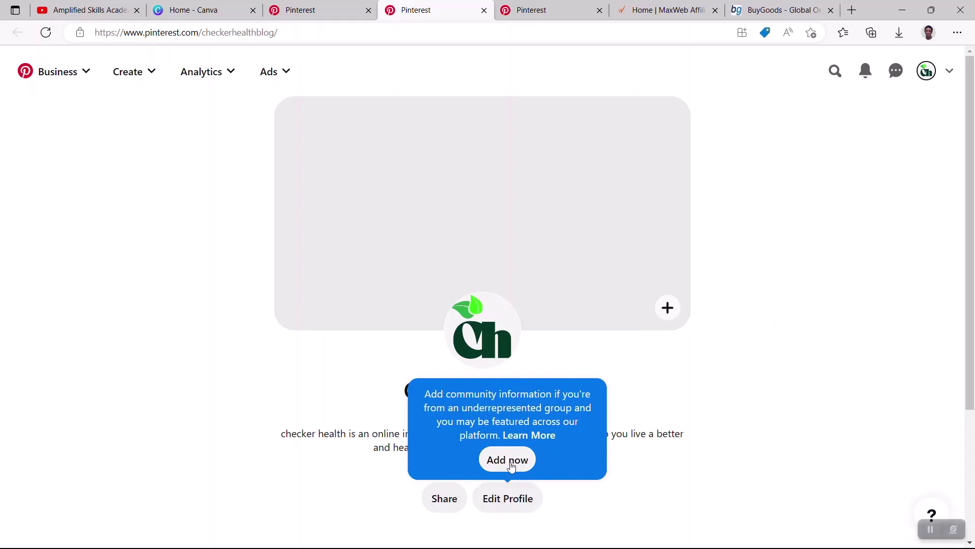
left_click(723, 446)
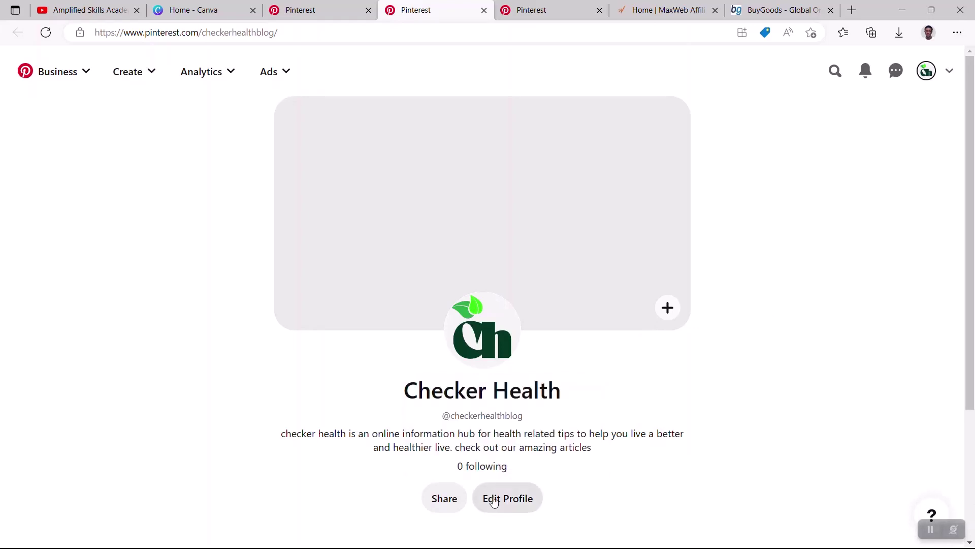
left_click(518, 499)
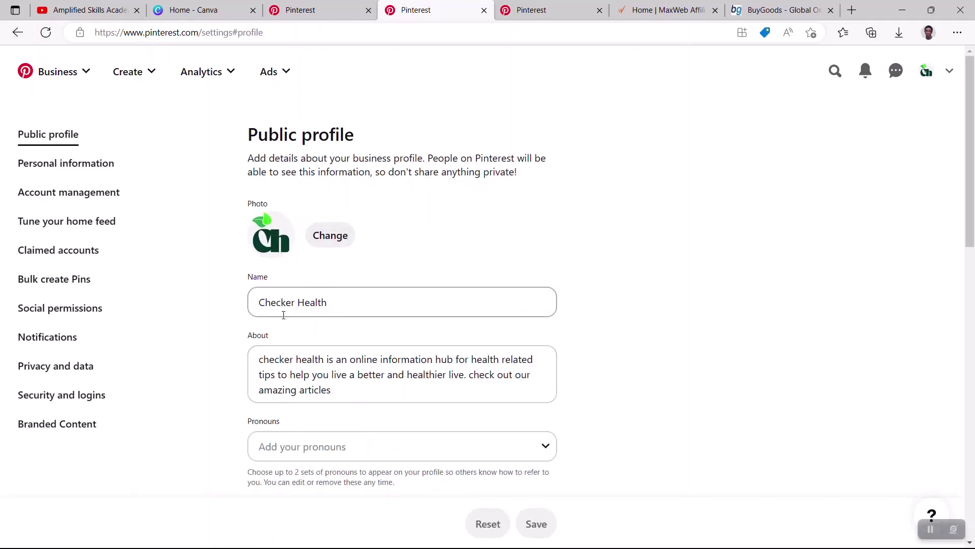
Compare the Checker Health About text with the description on The Million Dollar Mama's Pinterest profile.
left_click_drag(259, 359, 364, 399)
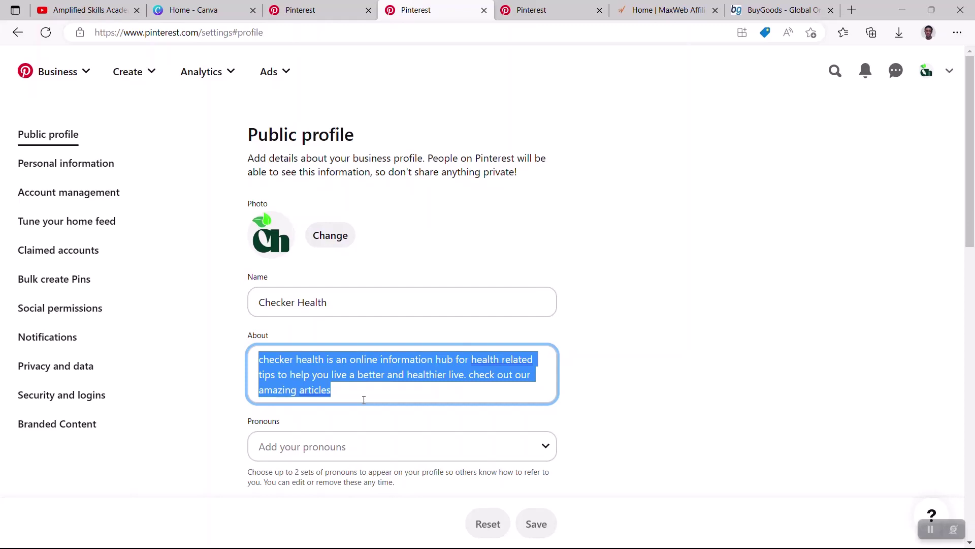
left_click(533, 6)
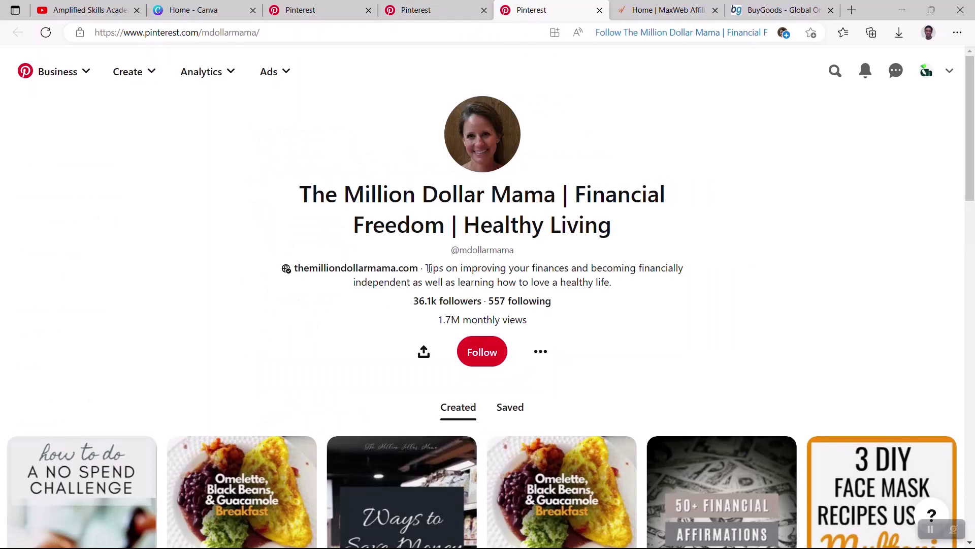
left_click_drag(431, 269, 637, 292)
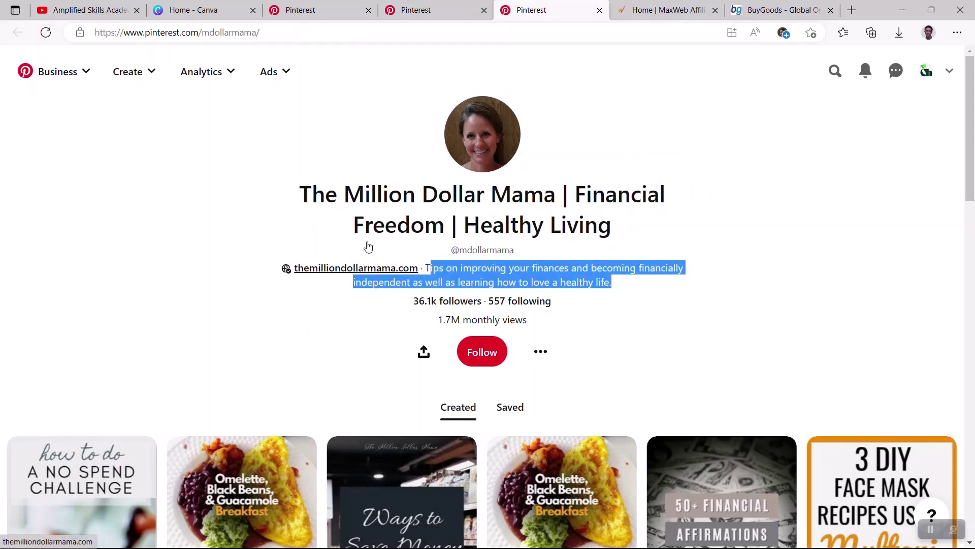
left_click(428, 4)
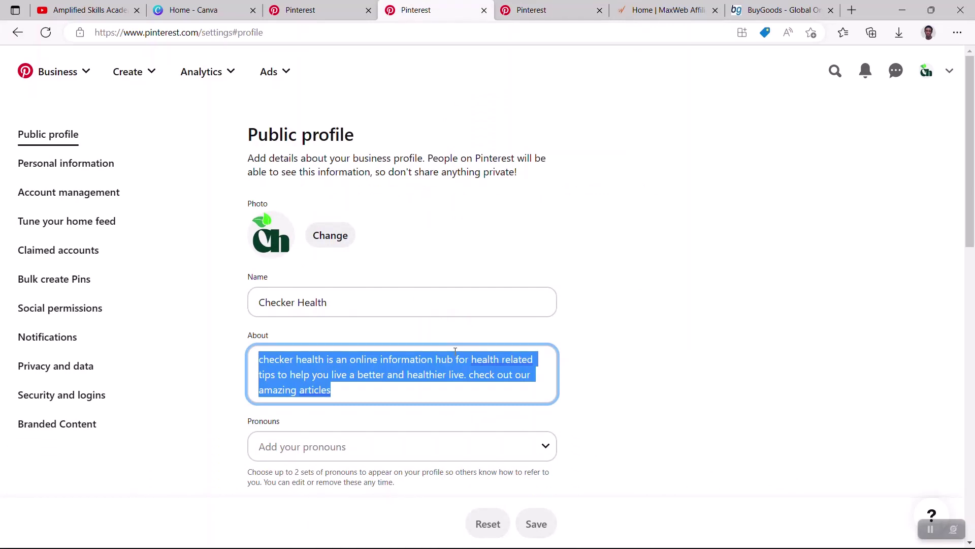
Review the remaining public profile fields, from the About text and website through the contact and address details.
left_click(704, 349)
scroll(705, 349, "down", 10)
scroll(705, 351, "up", 9)
scroll(706, 350, "up", 1)
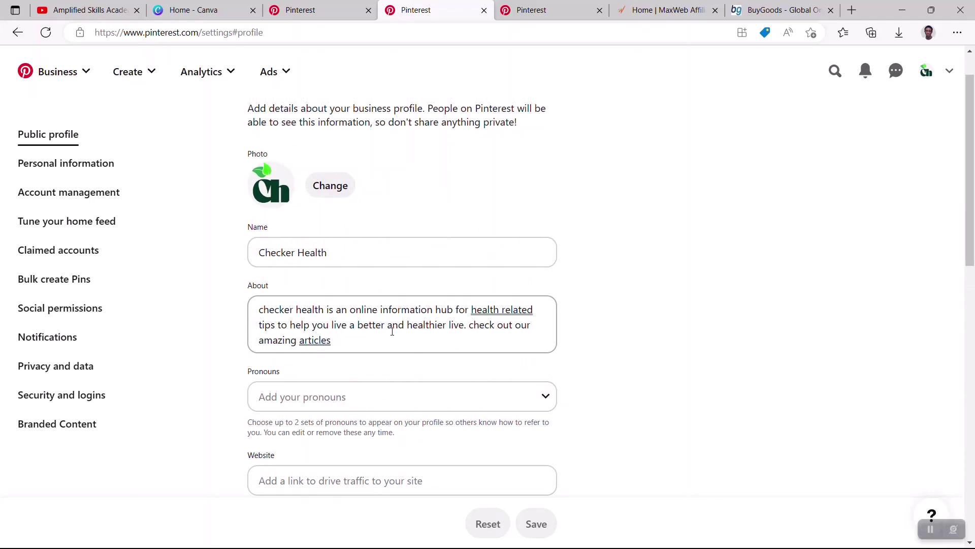
scroll(554, 356, "down", 7)
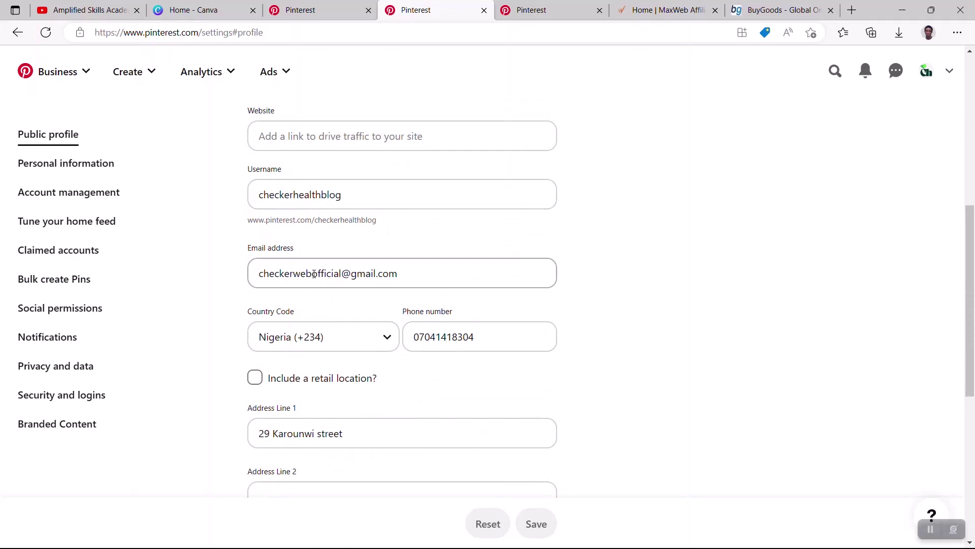
scroll(405, 305, "down", 6)
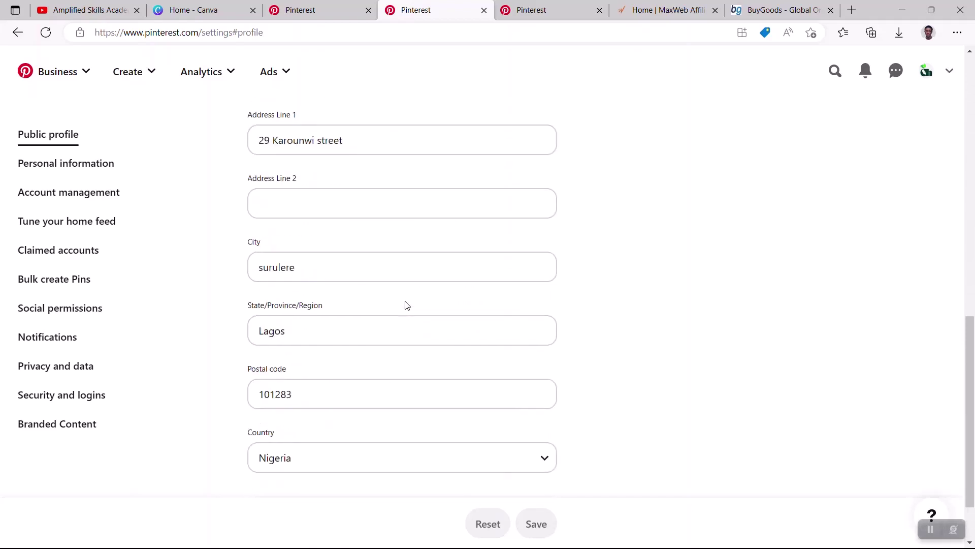
scroll(405, 305, "up", 4)
scroll(406, 305, "up", 8)
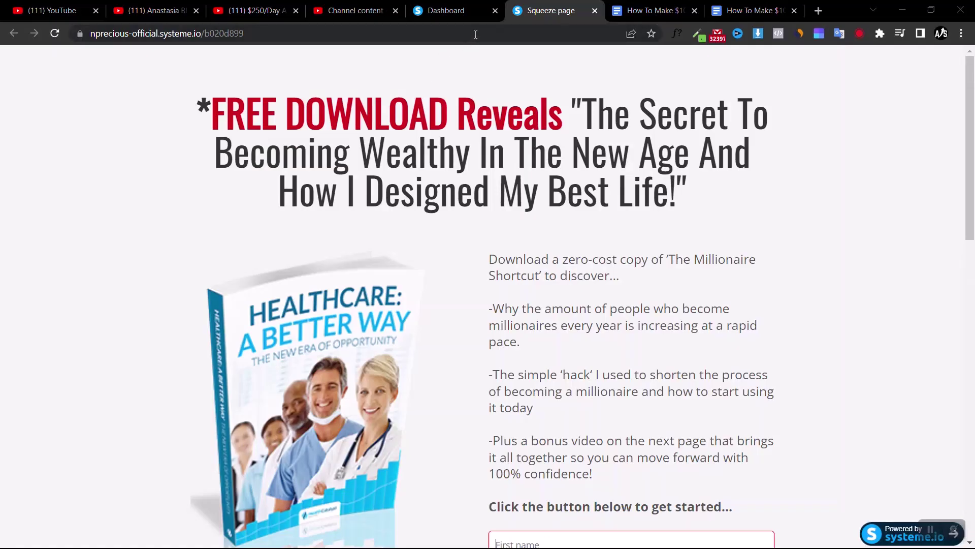
Copy the systeme.io squeeze page's URL into the Website field of the Pinterest public profile and save the profile.
left_click(476, 34)
key("ctrl+c")
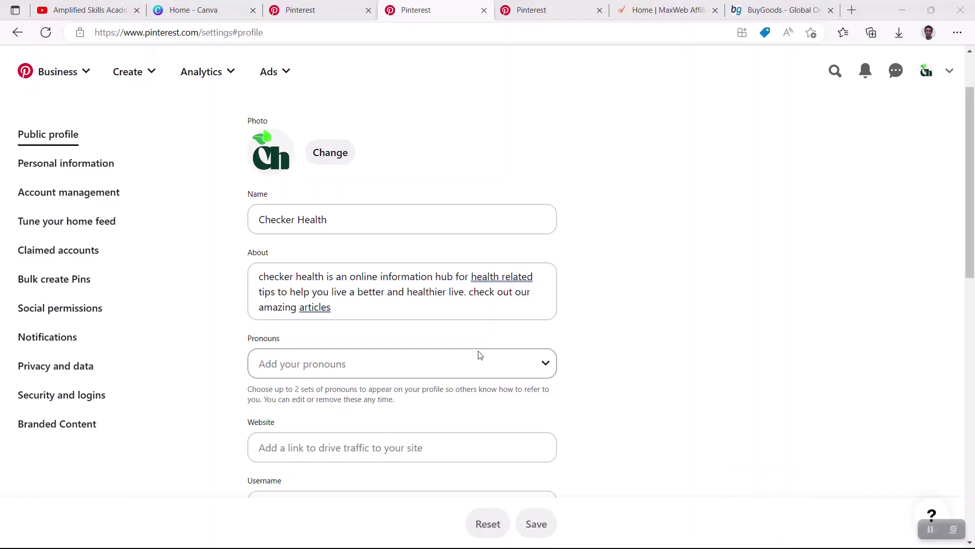
left_click(386, 447)
key("ctrl+v")
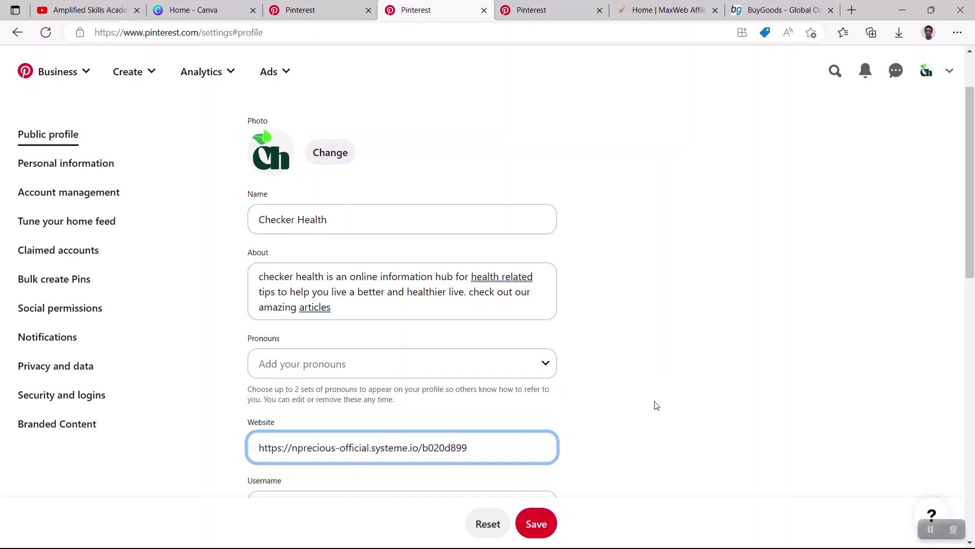
scroll(653, 403, "down", 5)
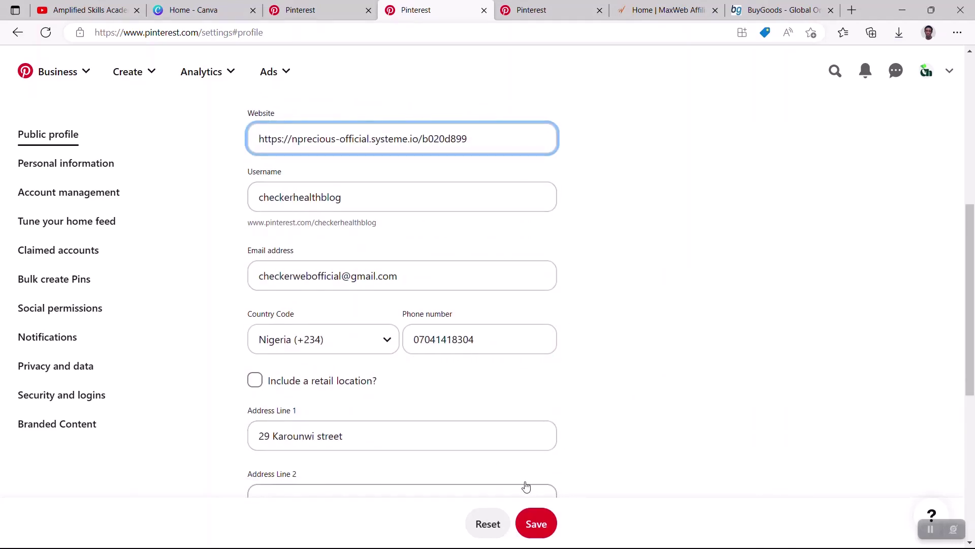
left_click(530, 519)
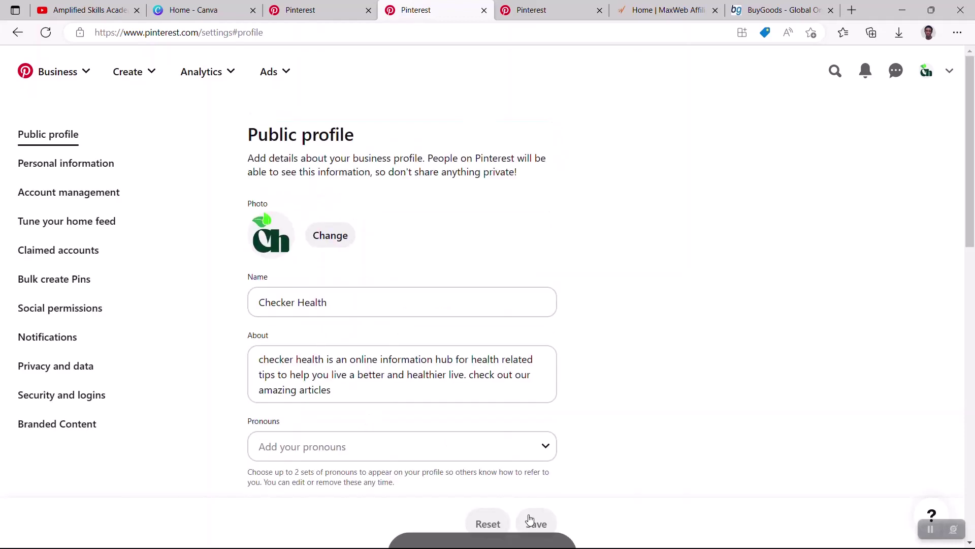
View the Checker Health profile, test its website link to the squeeze page and return to the profile.
left_click(929, 76)
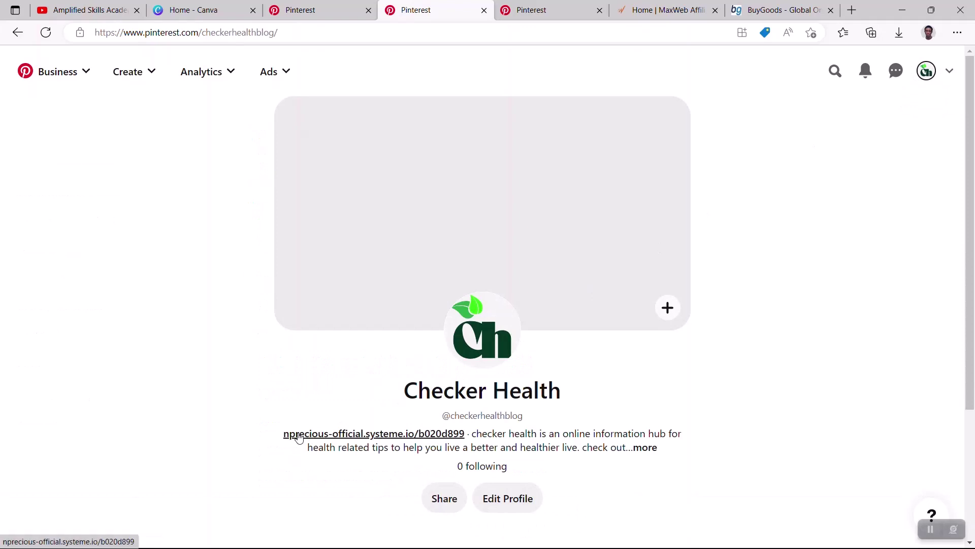
left_click(350, 437)
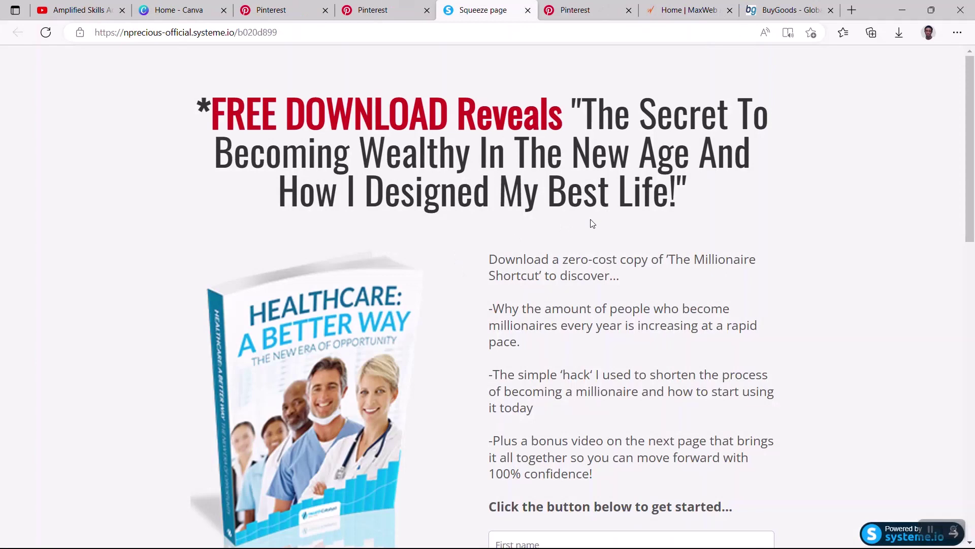
left_click(389, 10)
left_click(939, 424)
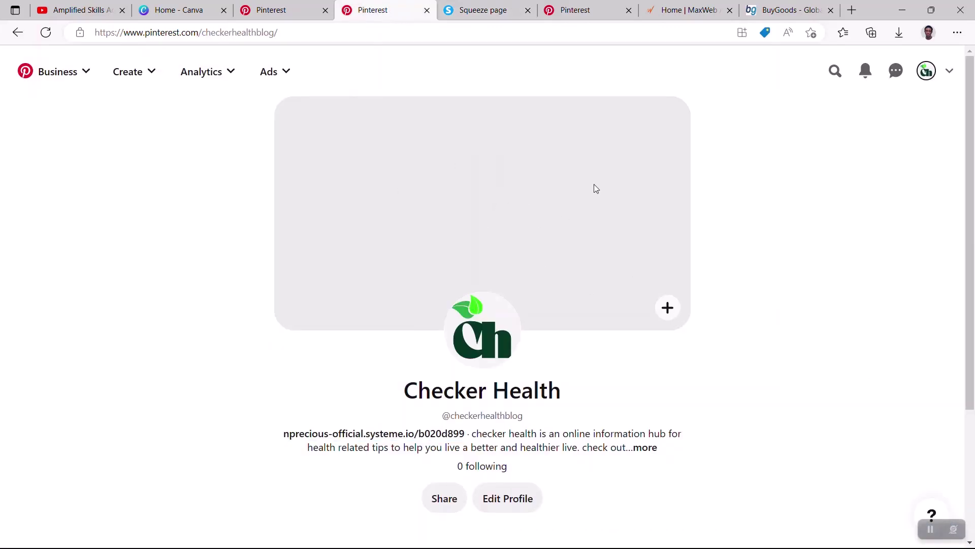
Move The Million Dollar Mama's browser tab directly after the Checker Health profile tab and return to the Checker Health profile.
left_click_drag(555, 6, 445, 6)
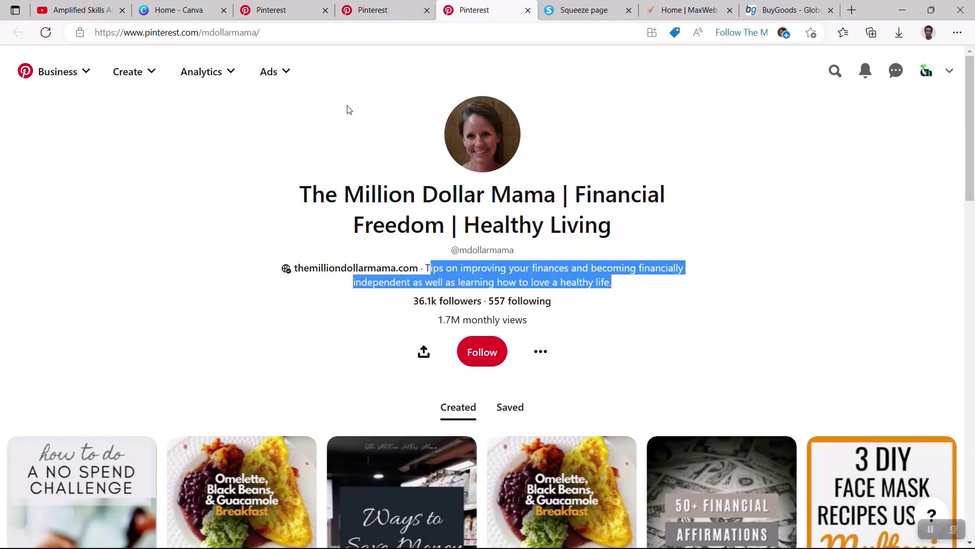
left_click(371, 10)
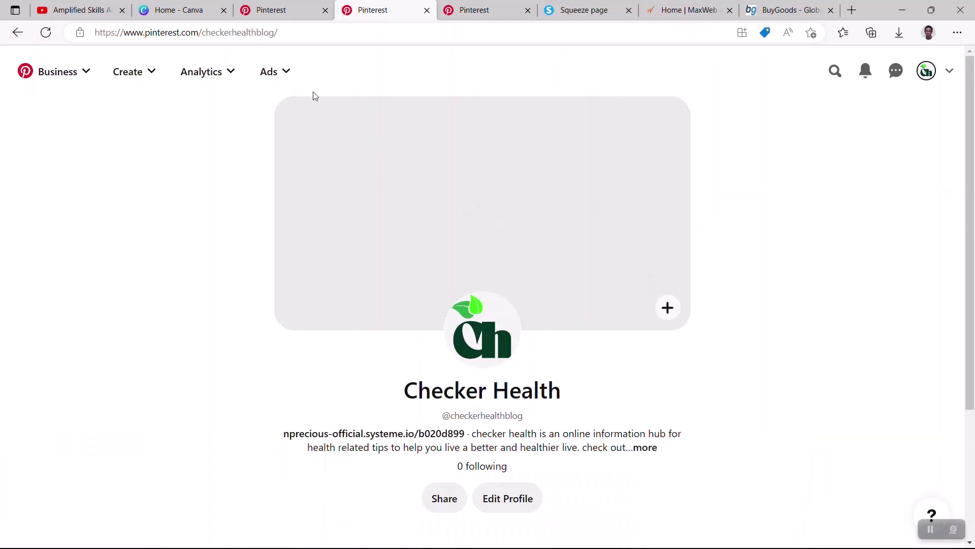
Open the Pinterest home feed, check the Checker Health profile and return to the home feed.
left_click(269, 5)
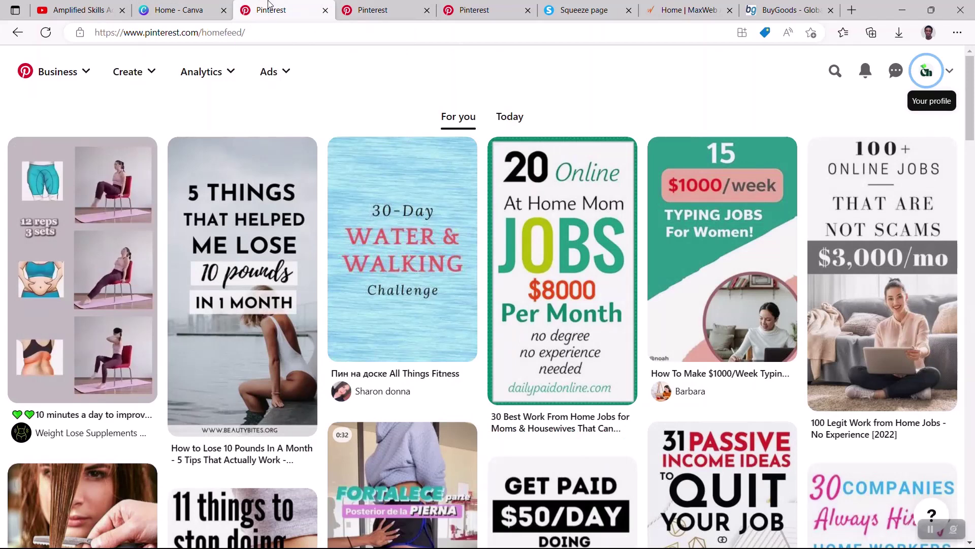
left_click(71, 73)
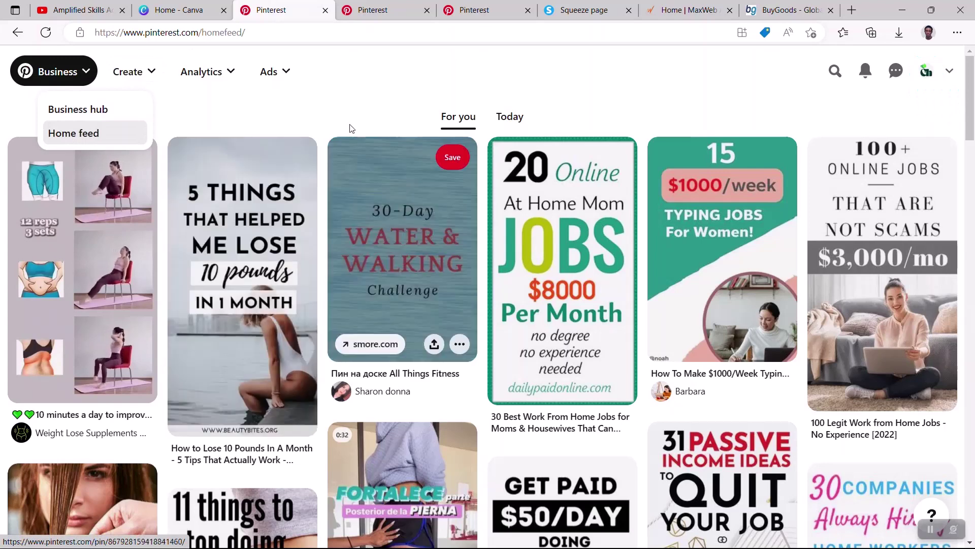
left_click(369, 116)
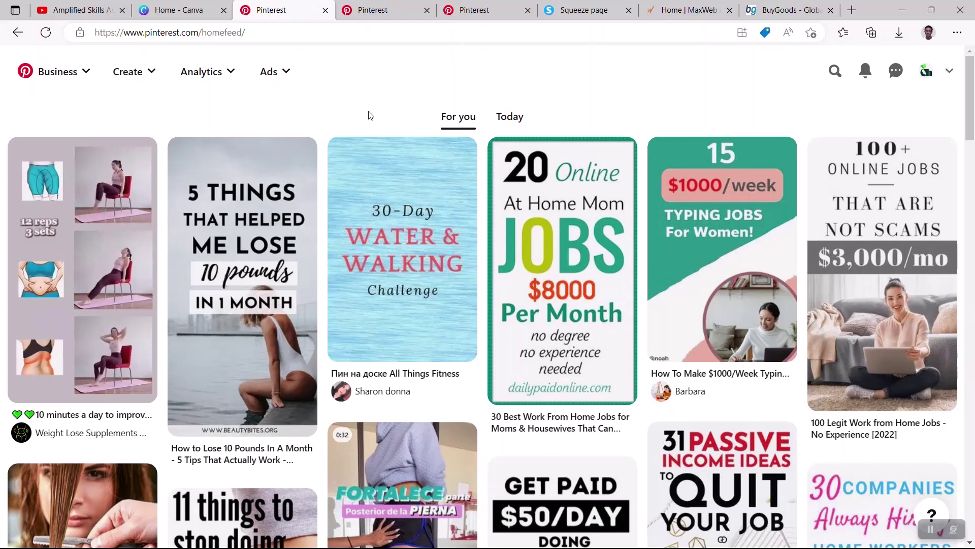
left_click(927, 71)
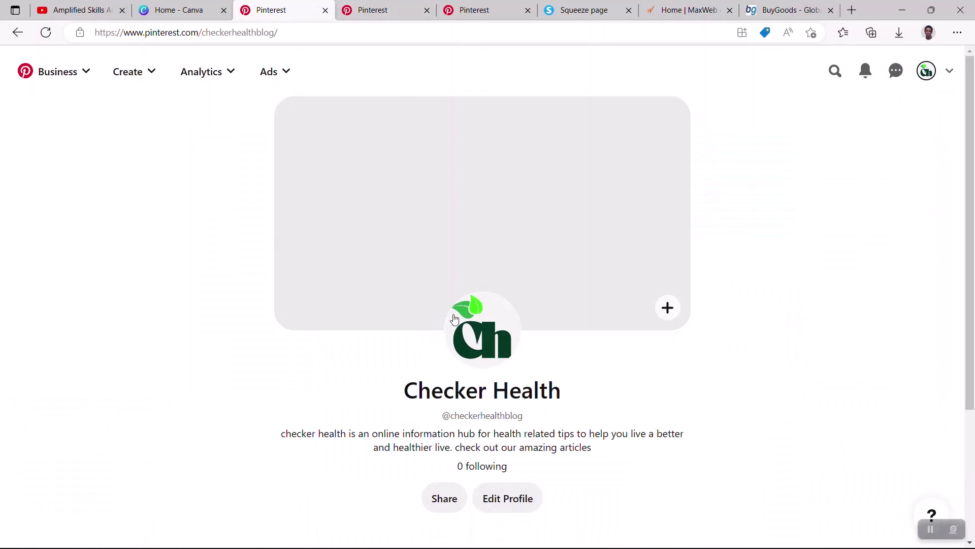
left_click(52, 74)
left_click(59, 131)
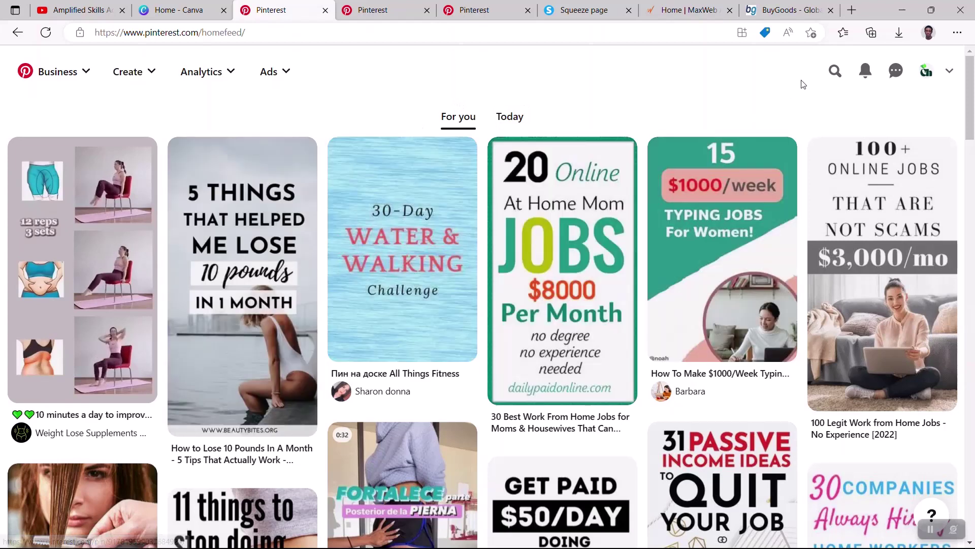
Search Pinterest for "weight loss" to see example pins in the niche.
left_click(836, 73)
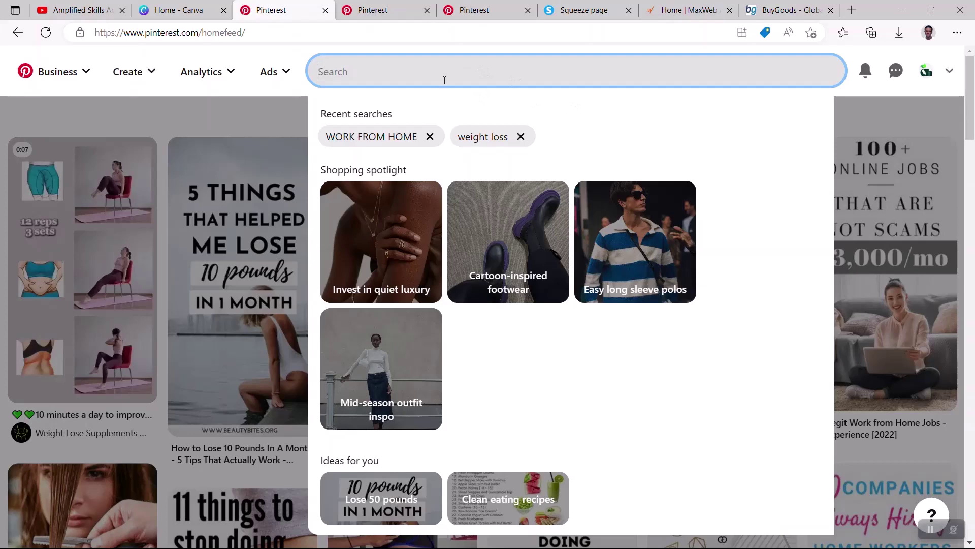
type("health")
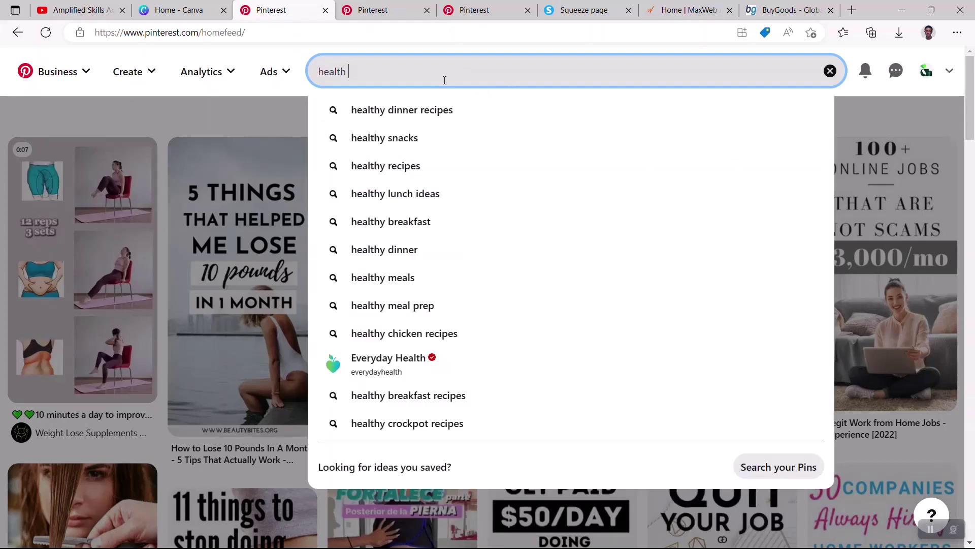
key("ctrl+a")
type("loss wor")
key("ctrl+a")
type("weight")
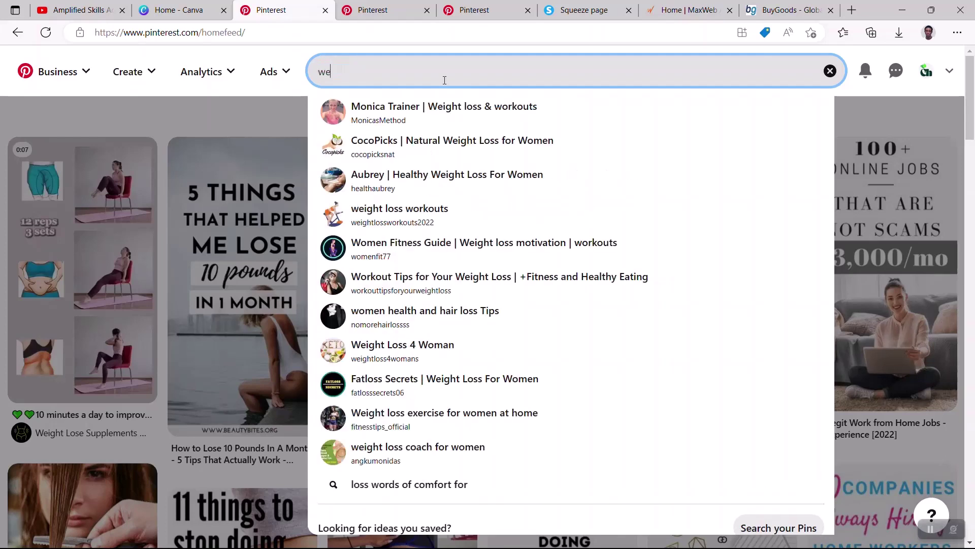
type(" loss")
key("Return")
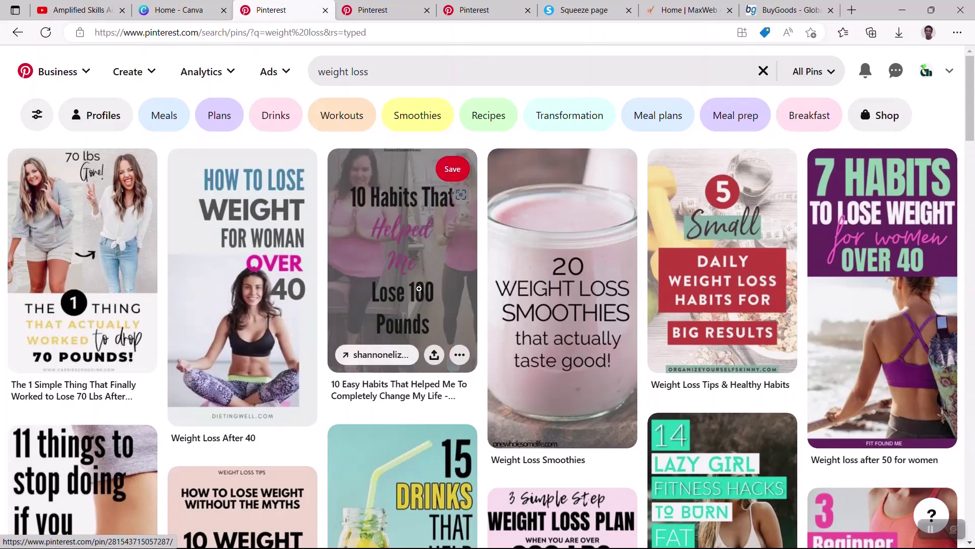
Switch to Canva, search for "pinterest" and open the Pinterest Pin (1000 × 1500 px) templates.
left_click(187, 12)
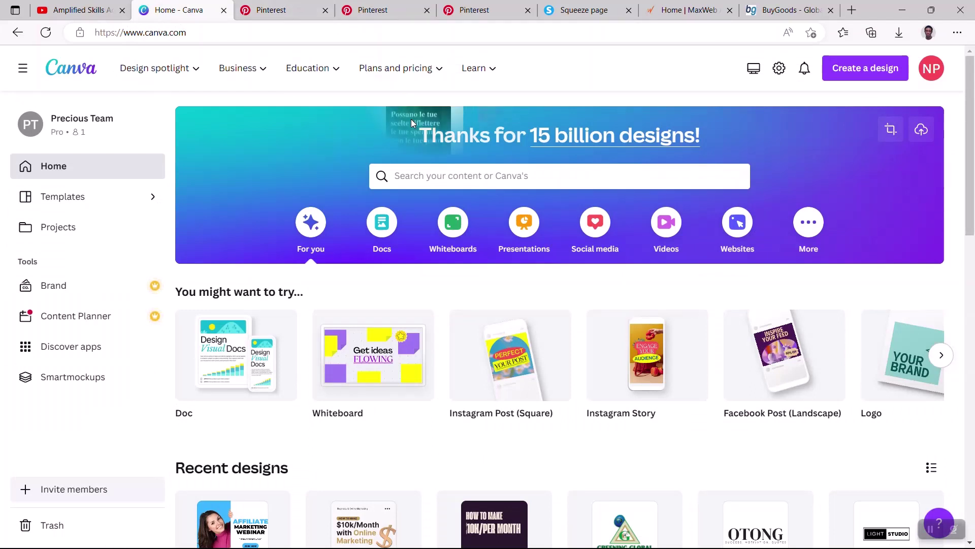
left_click(410, 186)
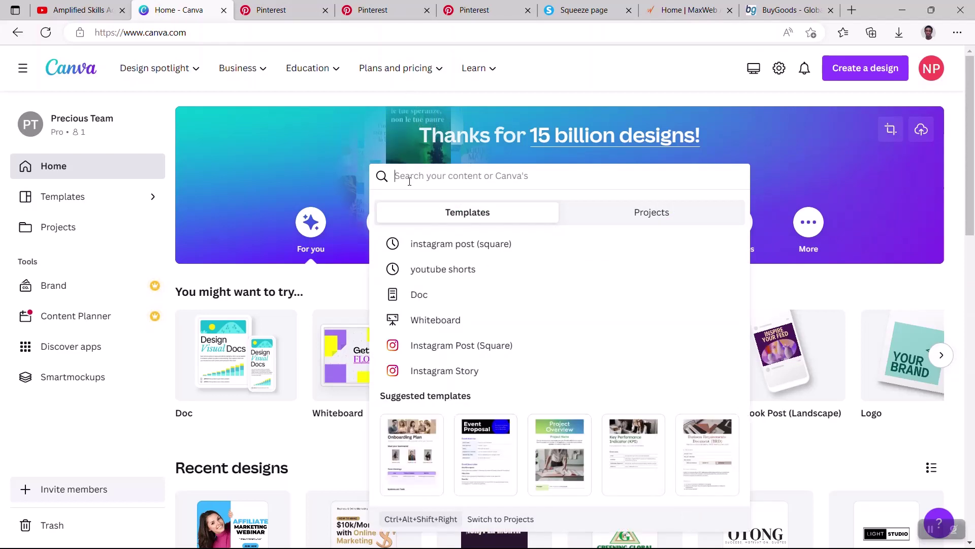
type("pinterest")
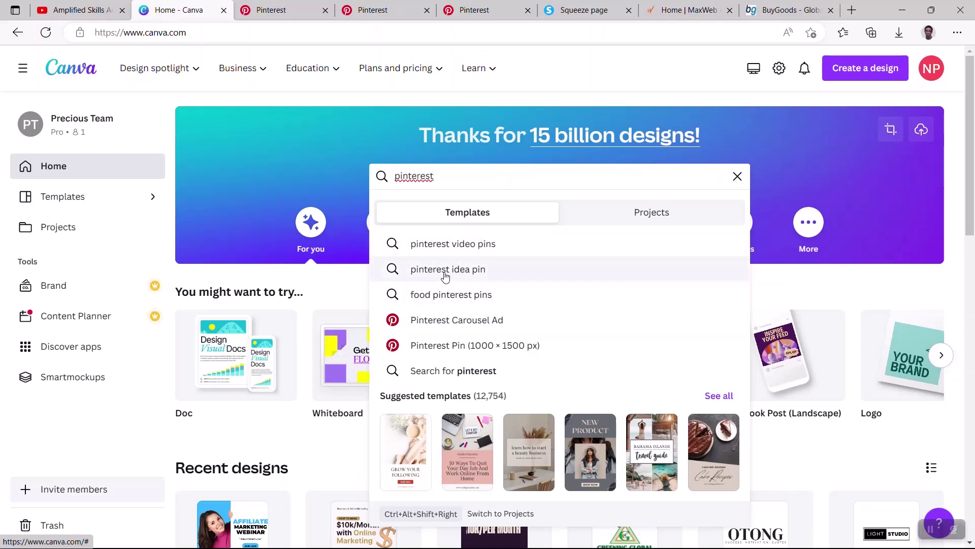
left_click(427, 346)
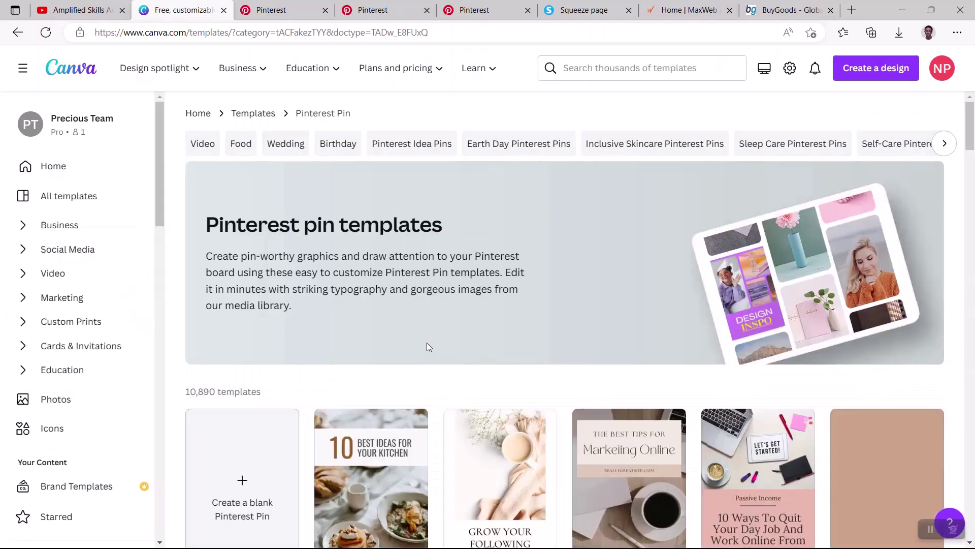
Browse the Pinterest pin templates and open the "Healthy Options" guide to healthy living template for customization.
scroll(352, 346, "down", 5)
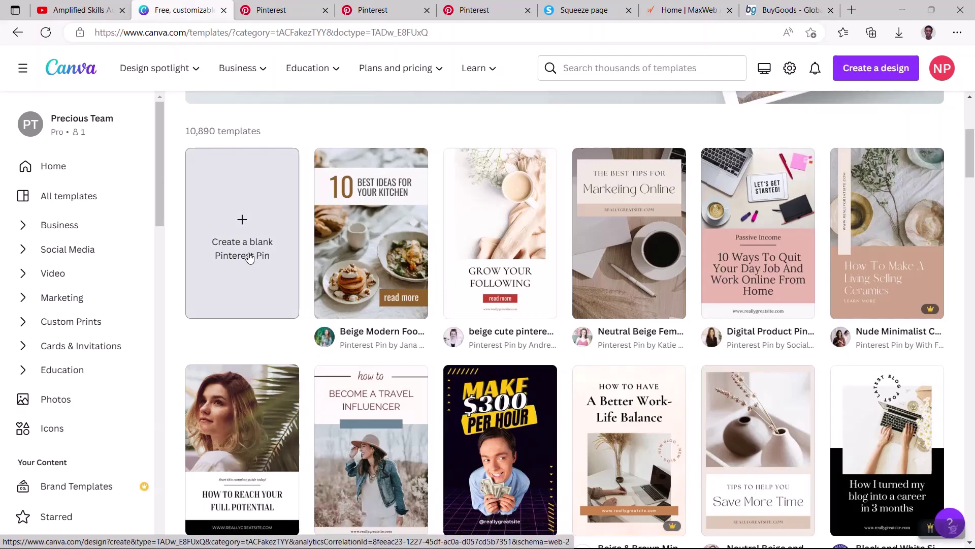
scroll(438, 291, "down", 6)
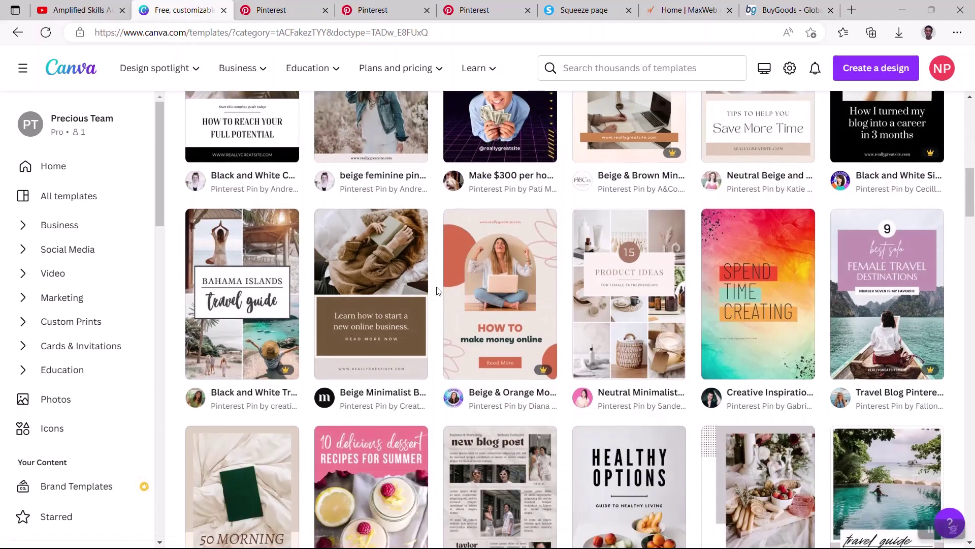
scroll(706, 170, "down", 7)
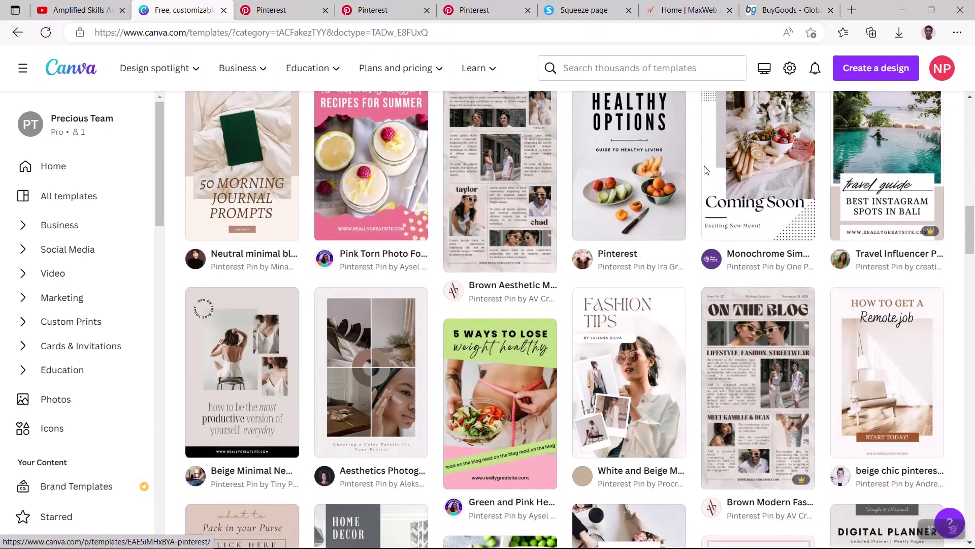
left_click(602, 154)
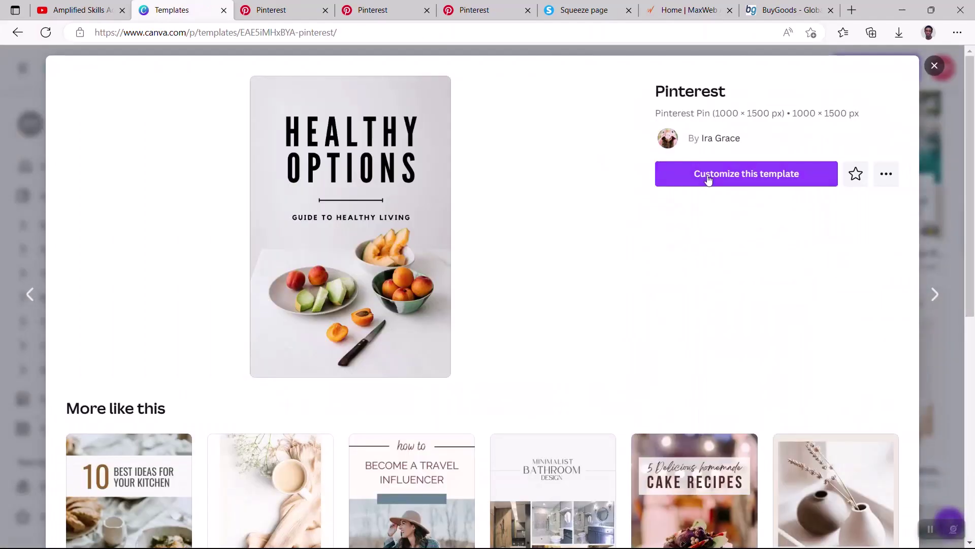
left_click(708, 178)
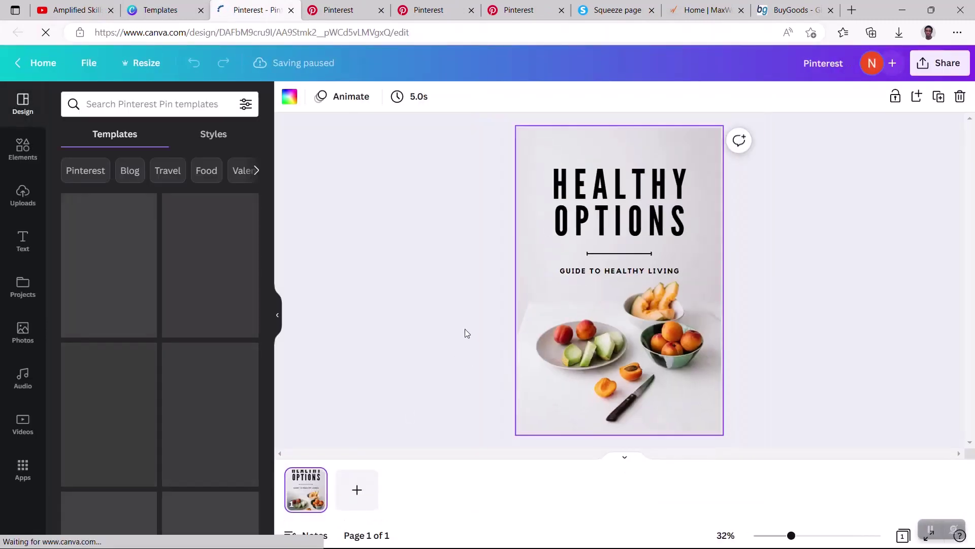
Replace the "HEALTHY OPTIONS" heading text with "HOW TO LOSS WEIGHT FAST".
left_click(613, 192)
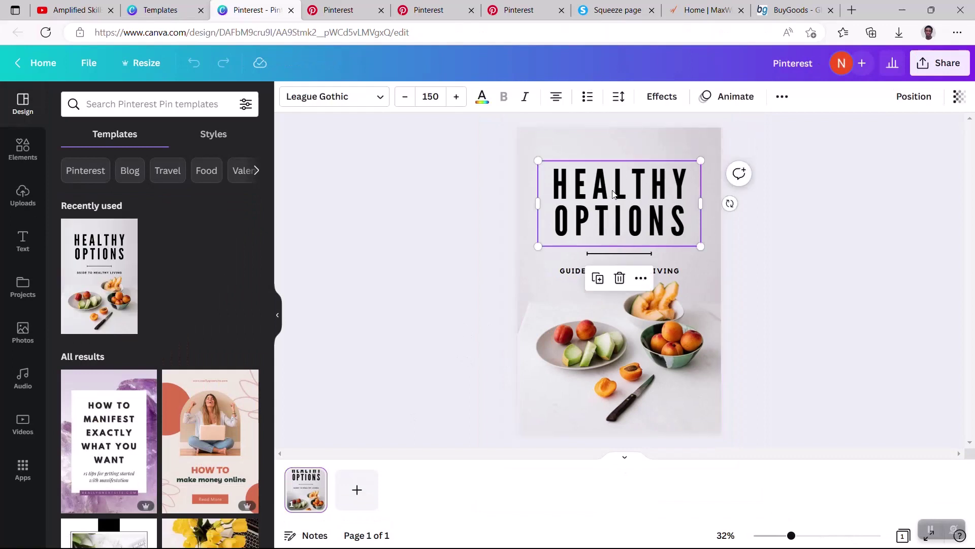
double_click(613, 193)
type("H")
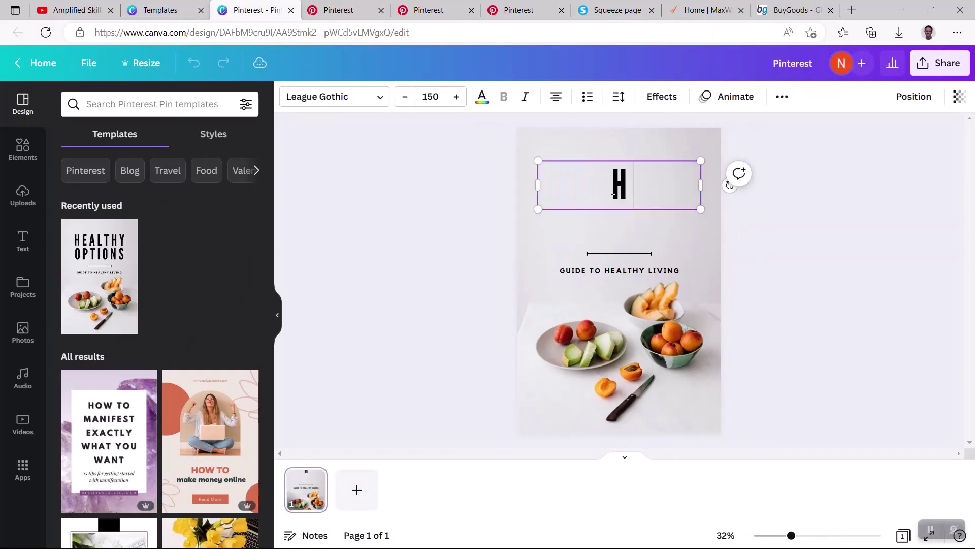
type("OW TO LOSS")
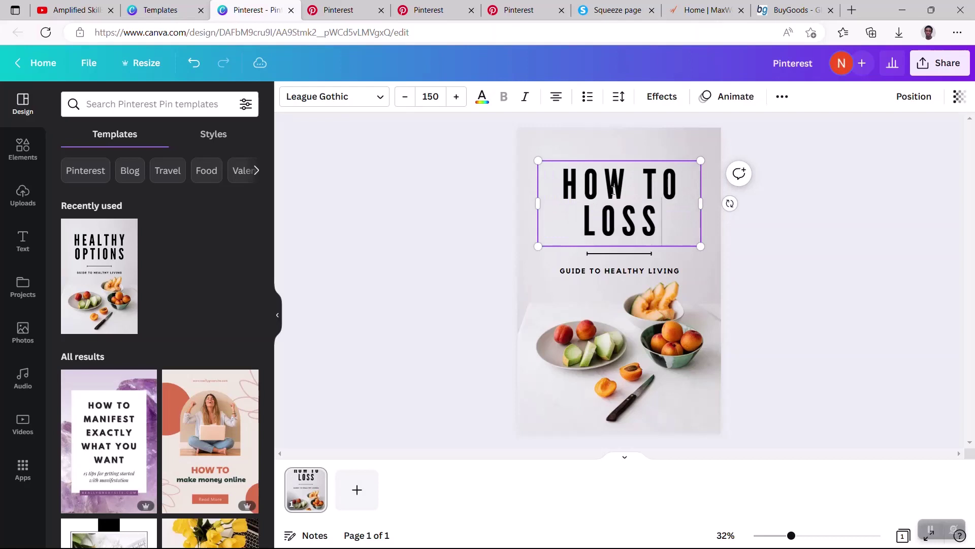
type(" WEIGHT FAST")
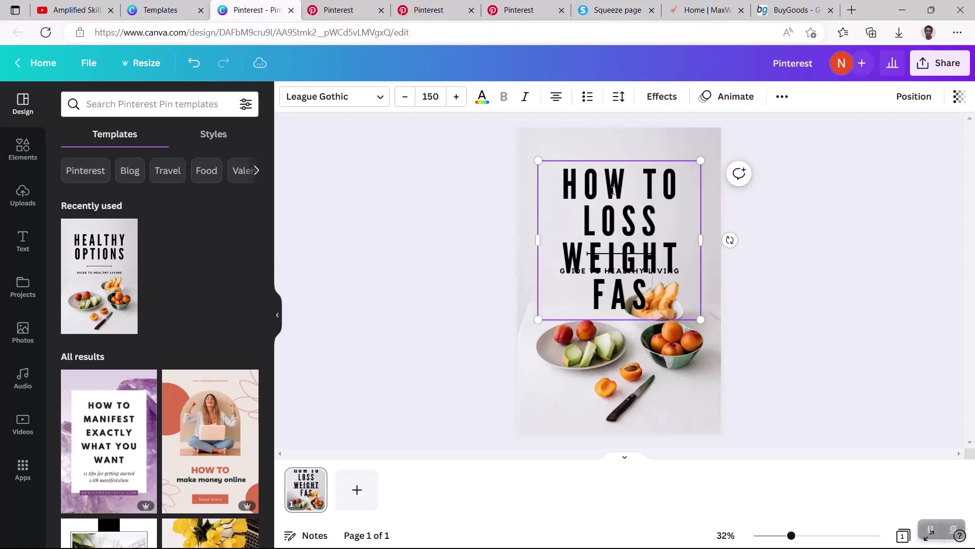
left_click(458, 284)
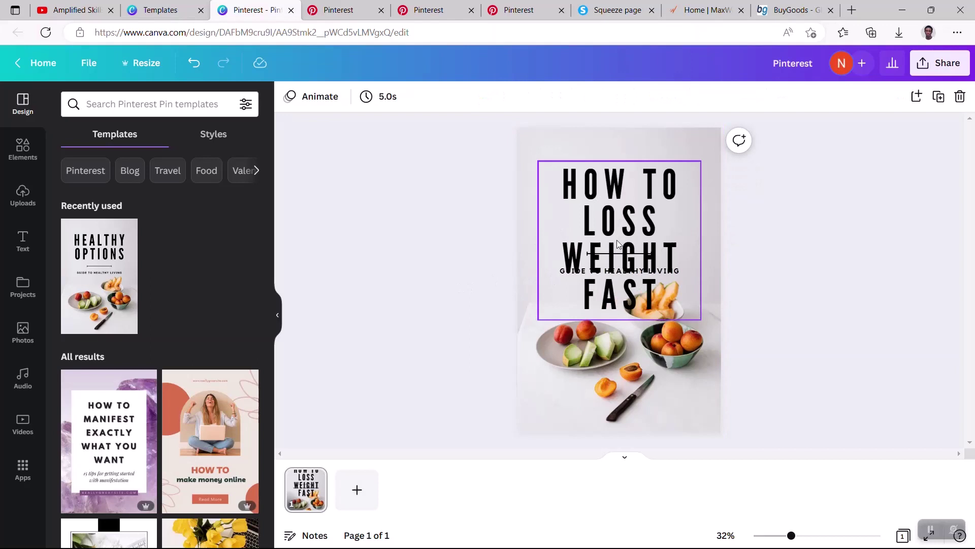
Delete the divider line, move the subtitle down over the fruit and centre the heading in the upper part of the pin.
left_click_drag(635, 272, 630, 191)
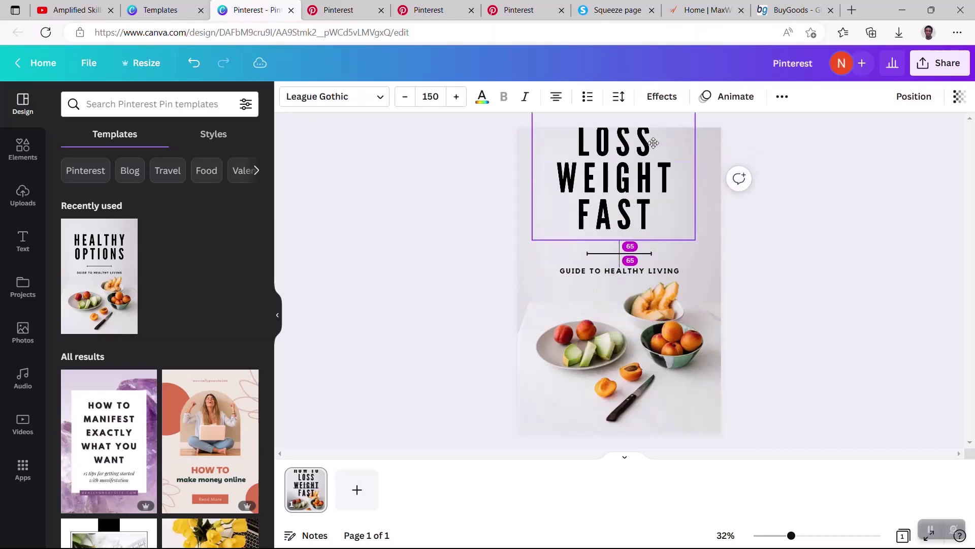
left_click(561, 270)
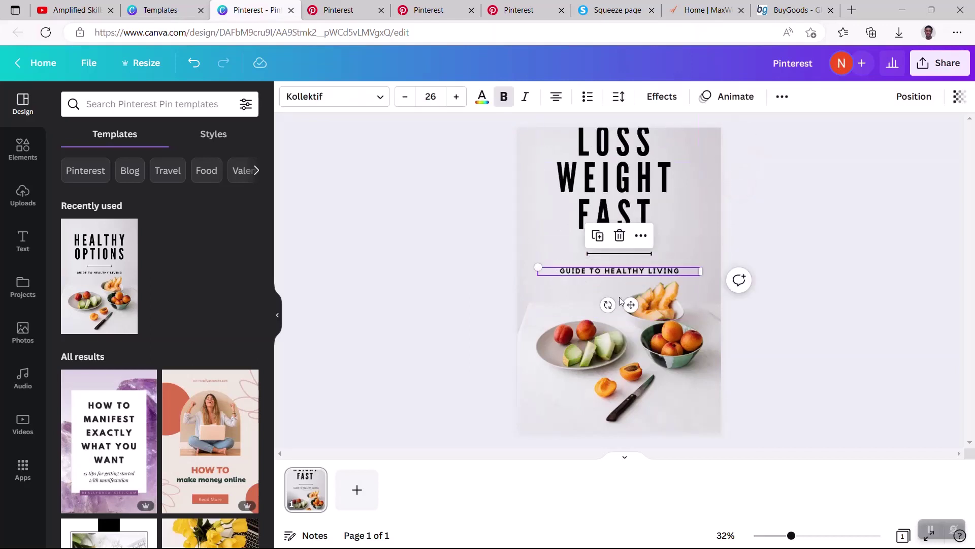
left_click_drag(634, 309, 635, 350)
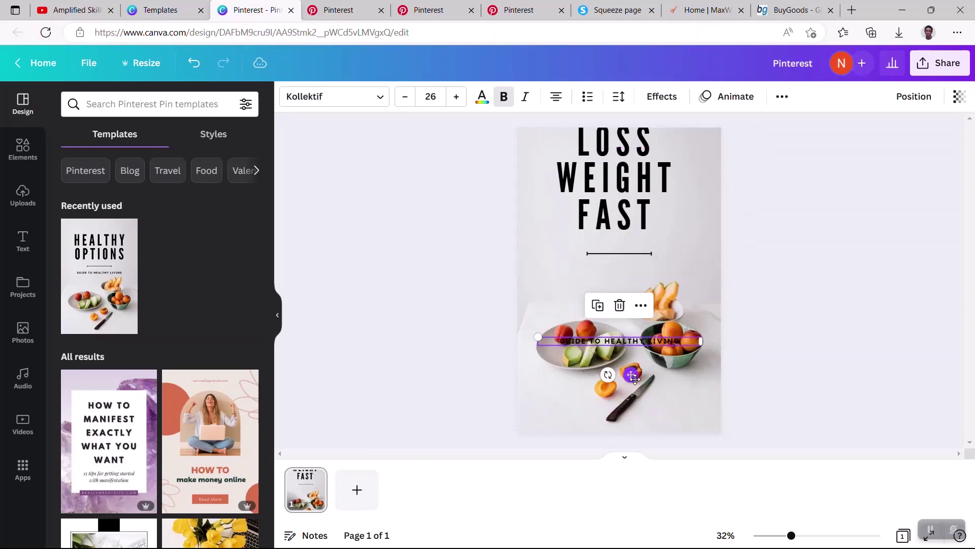
mouse_move(631, 162)
left_mouse_down()
mouse_move(631, 220)
mouse_move(639, 132)
mouse_move(642, 165)
left_mouse_up()
left_click(629, 257)
key("Delete")
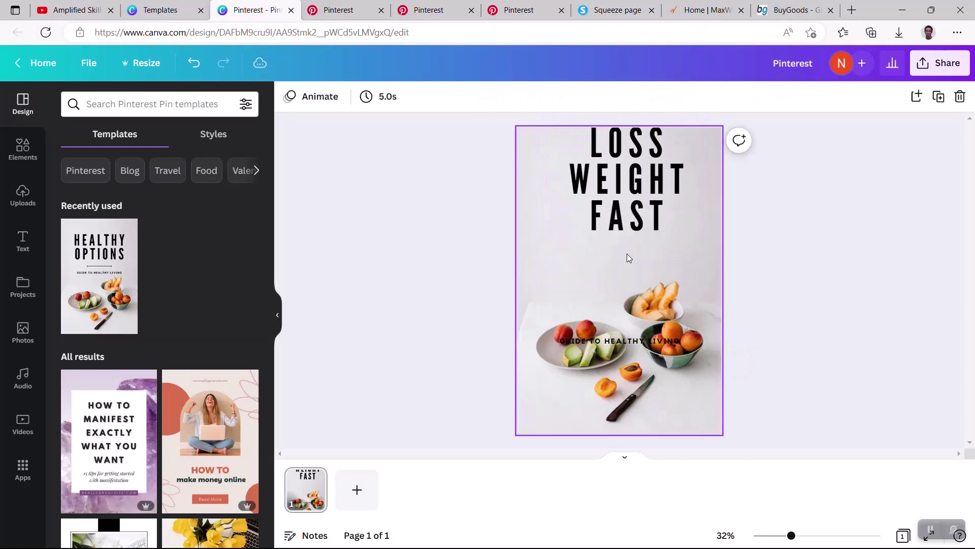
left_click_drag(634, 198, 620, 259)
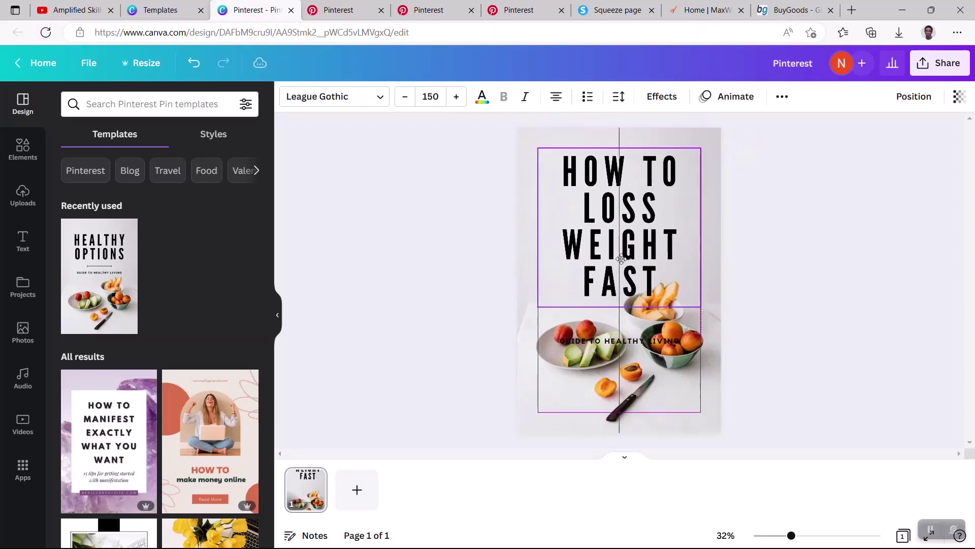
left_click(819, 259)
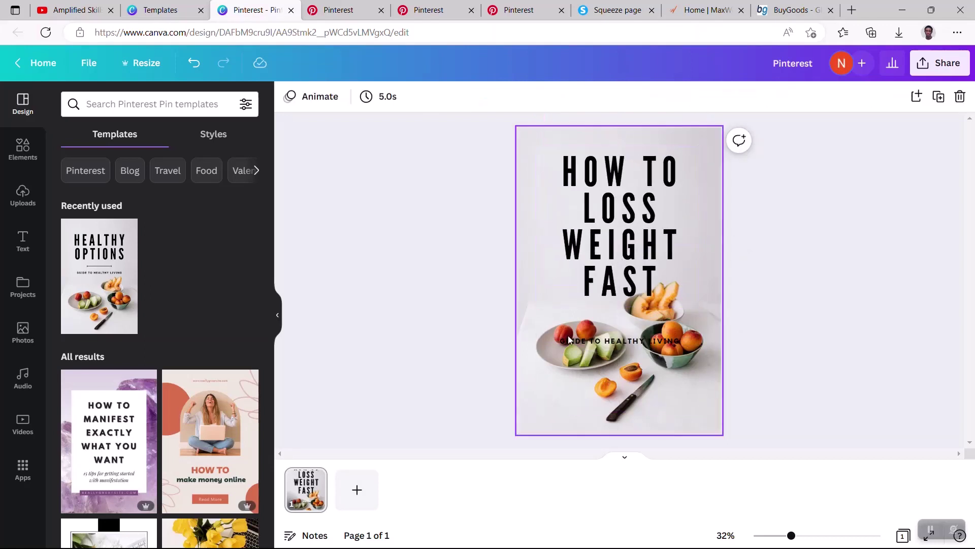
Move the subtitle to the pin's bottom edge and replace its text with "CLICK LINK TO LEARN".
left_click_drag(608, 345, 610, 423)
double_click(609, 421)
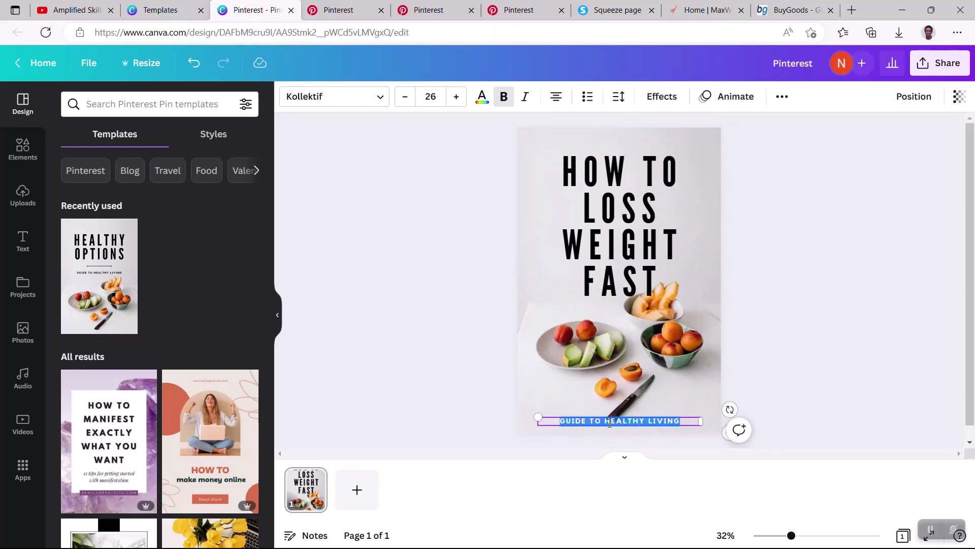
type("CLICK ")
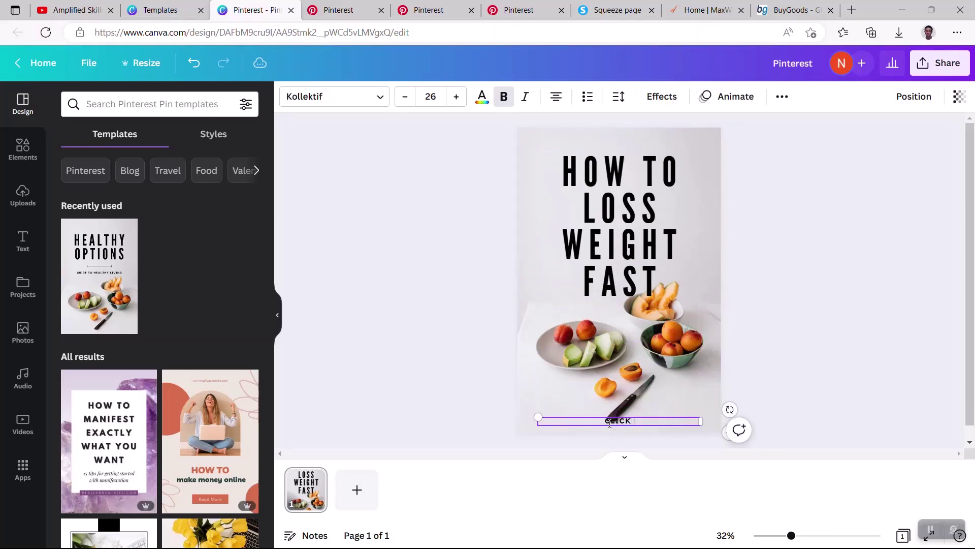
type("LINK TO LEARN")
left_click(782, 383)
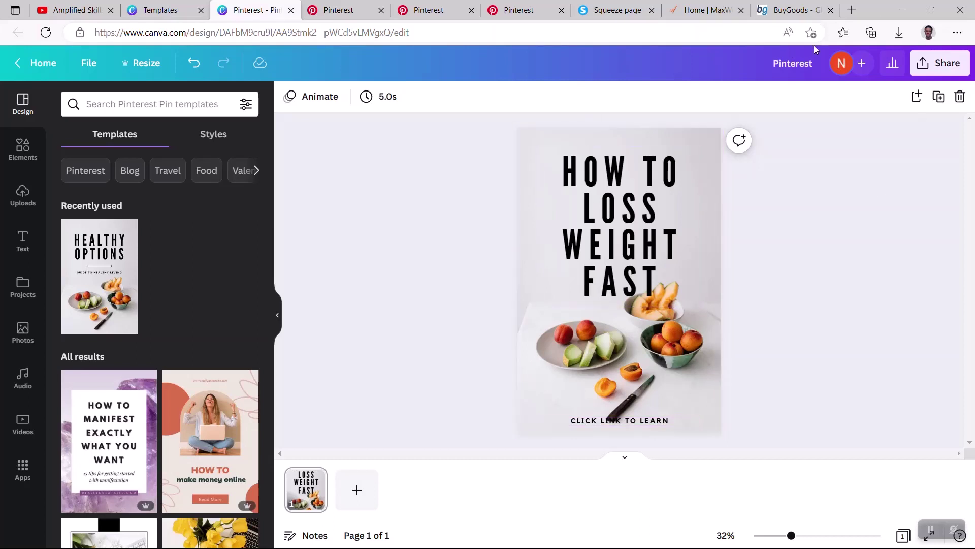
Download the finished pin design as a PNG and save it as "Pinterest" in the Downloads folder.
left_click(940, 62)
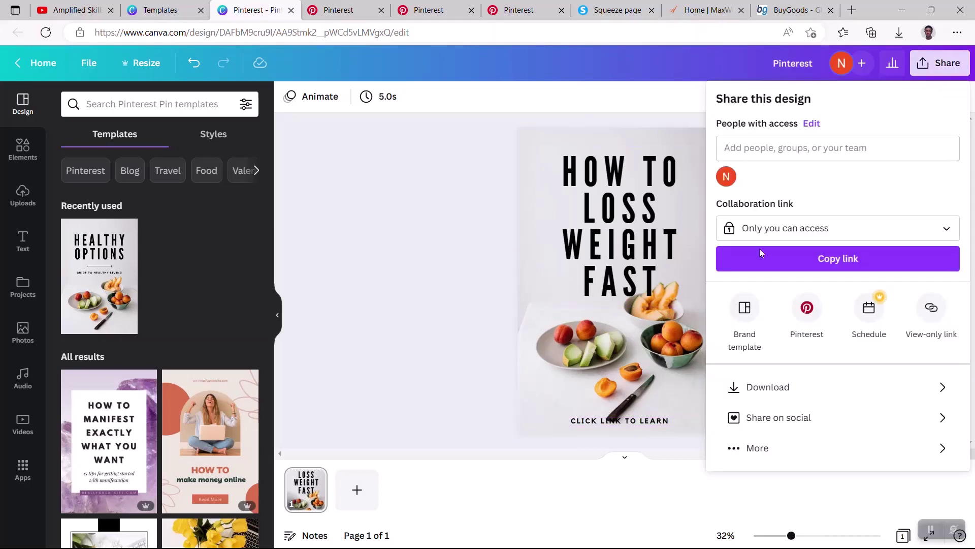
left_click(732, 389)
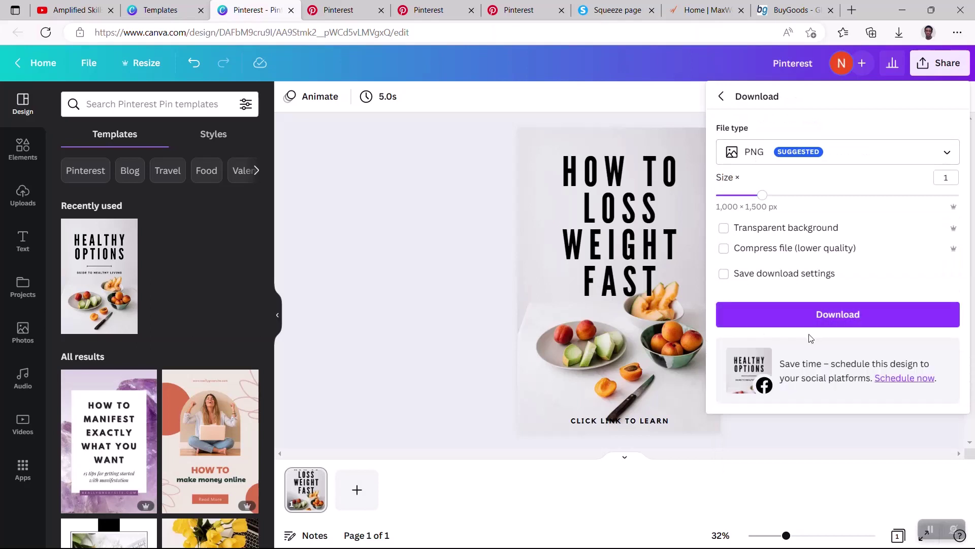
left_click(780, 319)
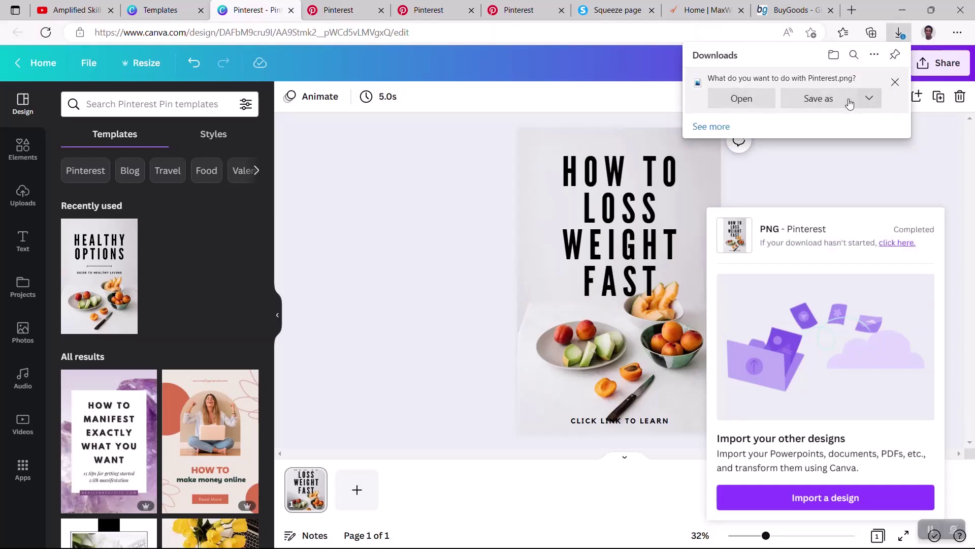
left_click(810, 109)
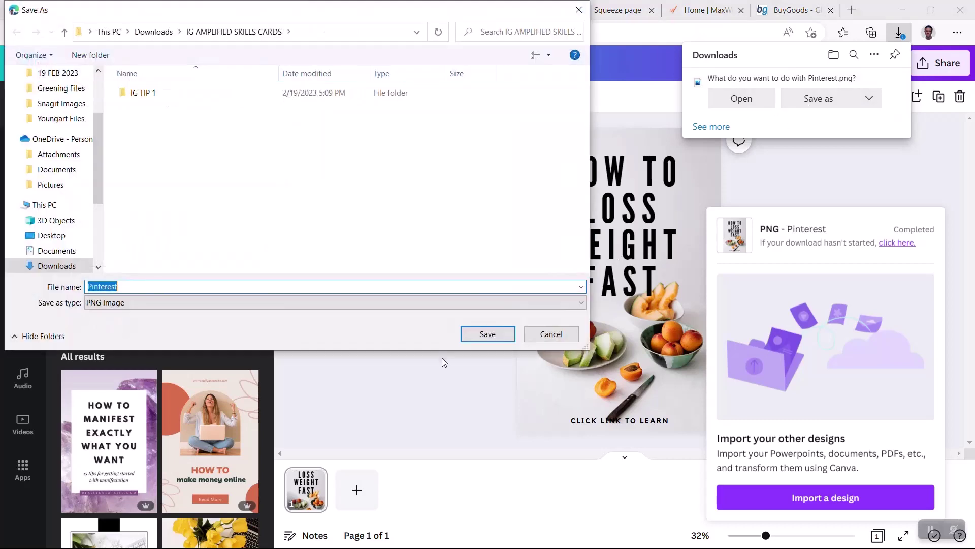
left_click(57, 265)
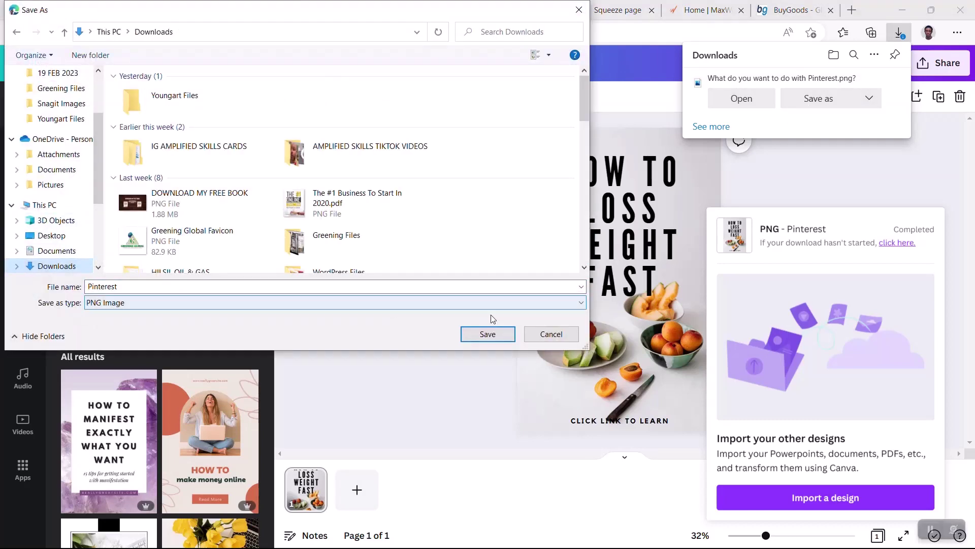
left_click(487, 334)
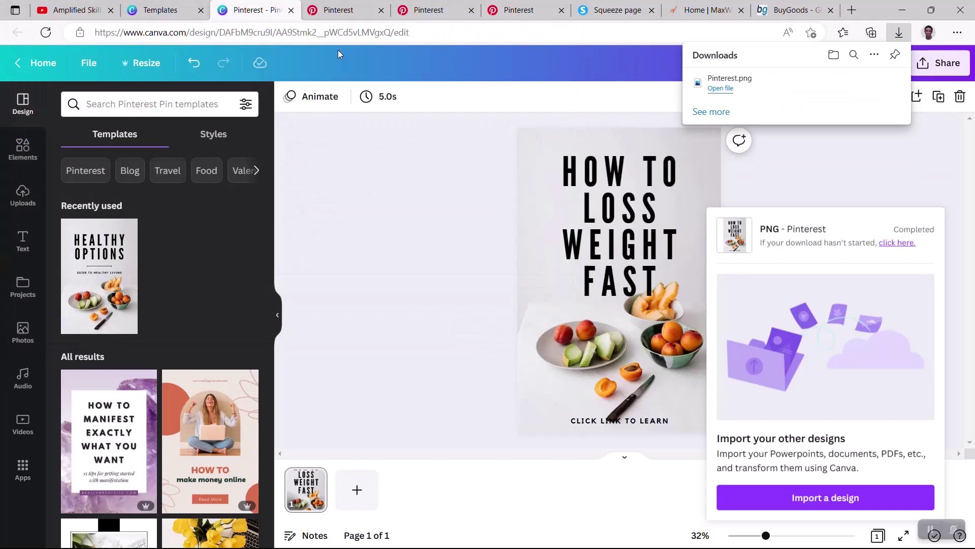
Switch to Pinterest, return to the home feed and start creating a new Pin.
left_click(327, 9)
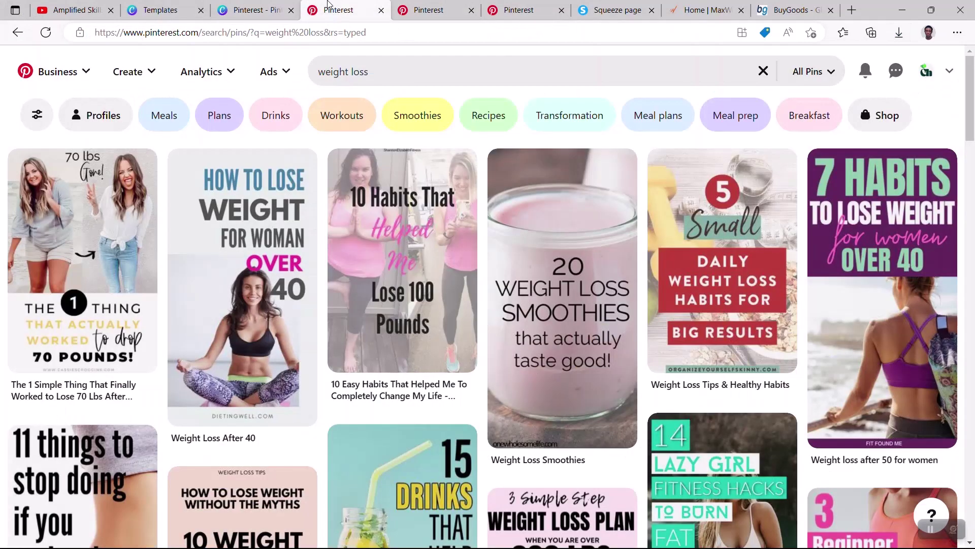
left_click(63, 70)
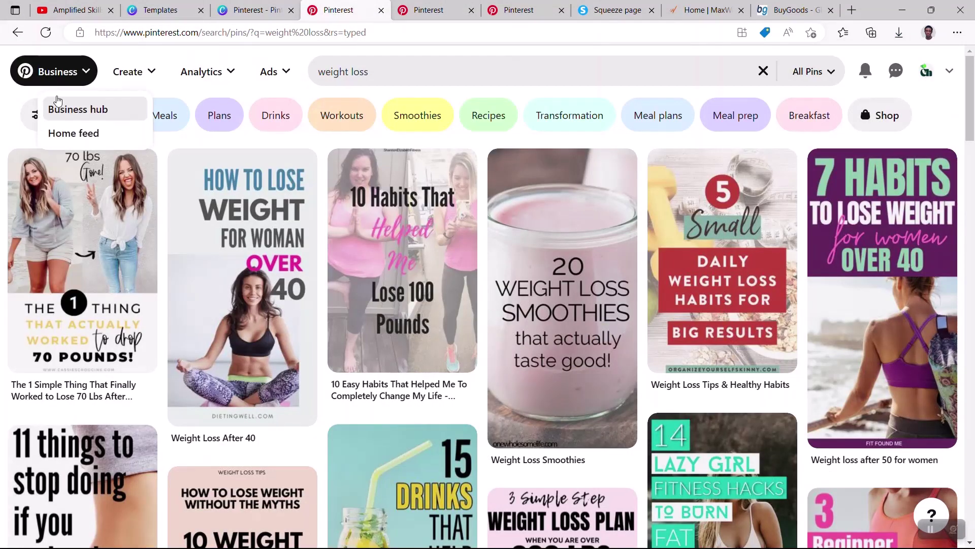
left_click(60, 114)
left_click(64, 71)
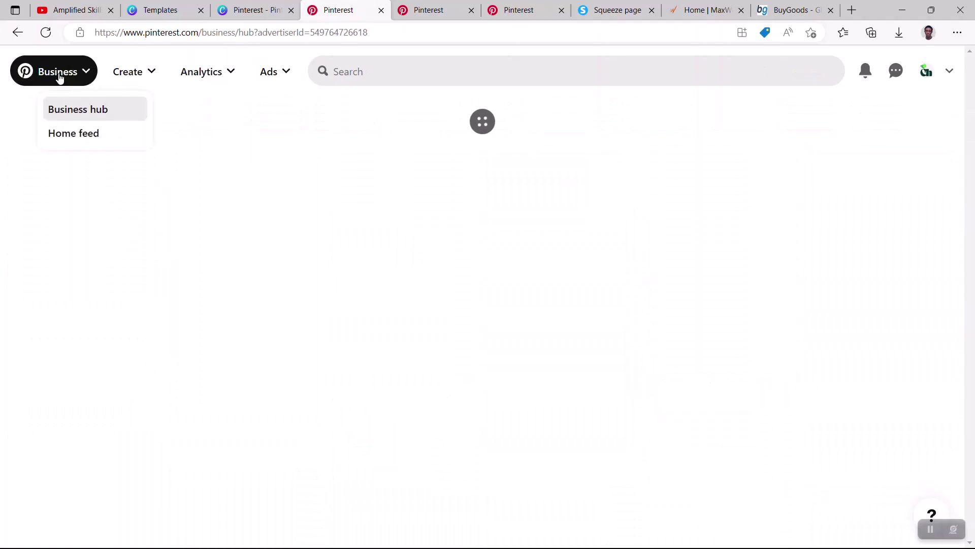
left_click(62, 134)
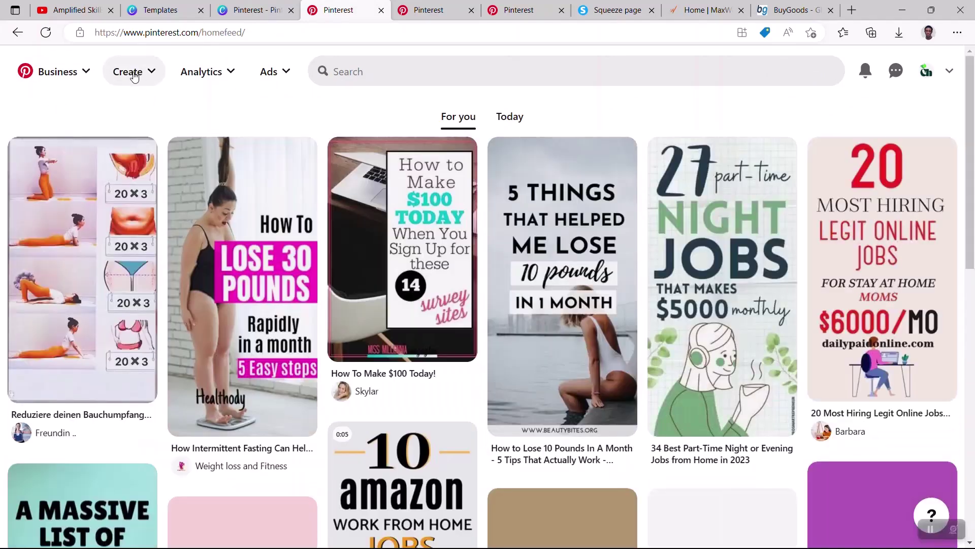
left_click(133, 74)
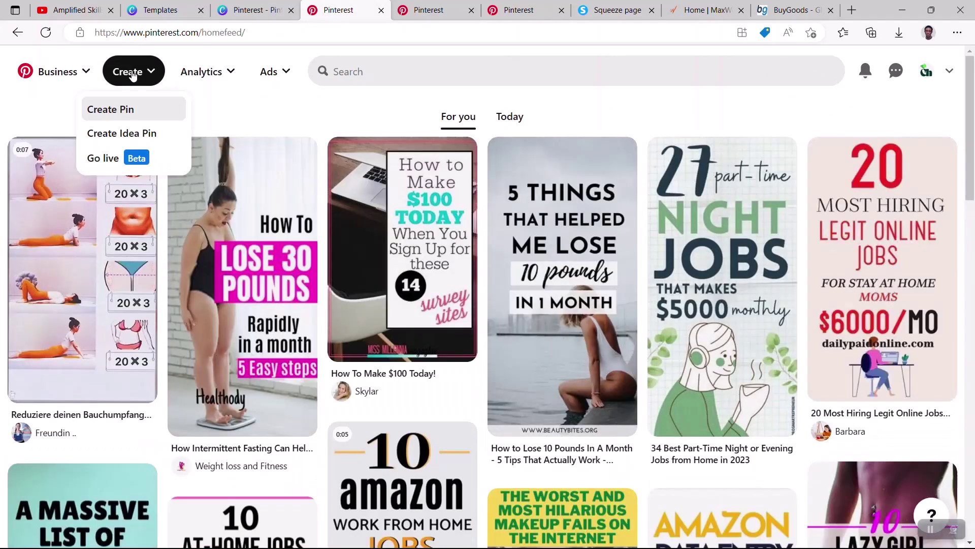
left_click(111, 111)
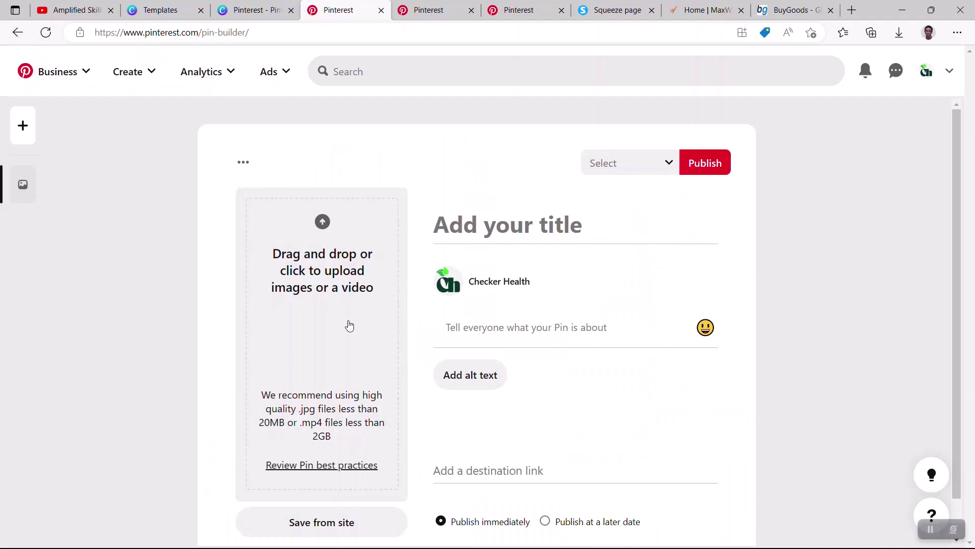
Upload the "Pinterest" PNG image from the Downloads folder to the new Pin.
left_click(297, 262)
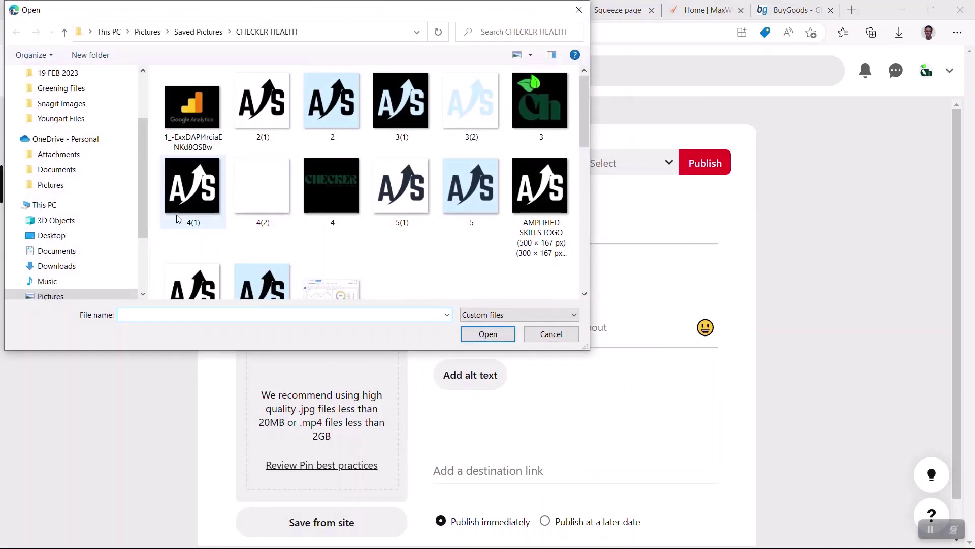
left_click(80, 270)
left_click(231, 91)
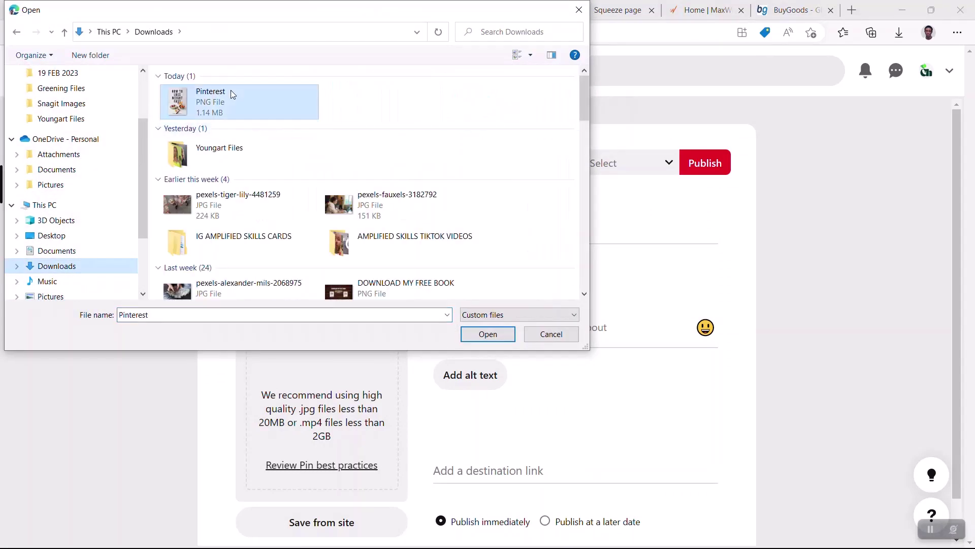
left_click(508, 332)
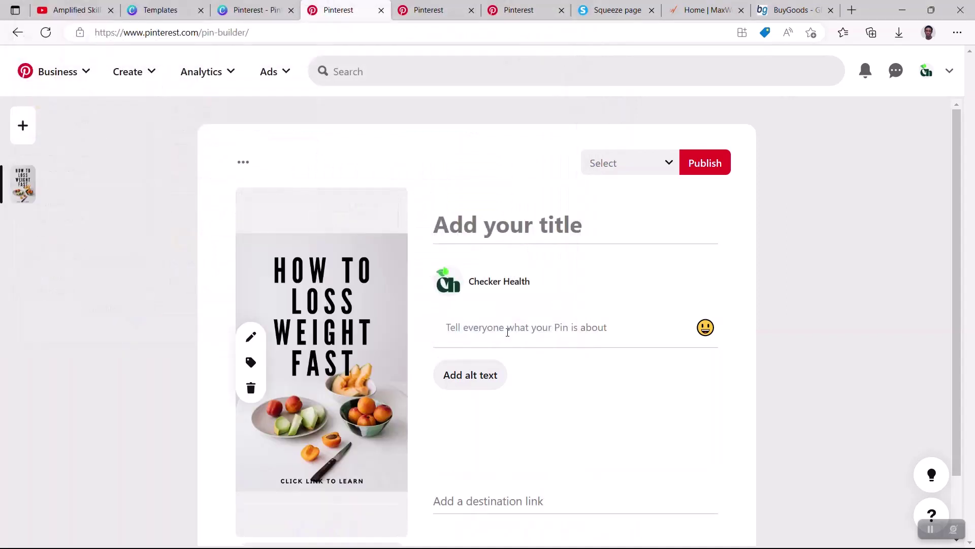
Enter "How to lose weight fast at 40" as the Pin's title.
left_click(535, 225)
type("How")
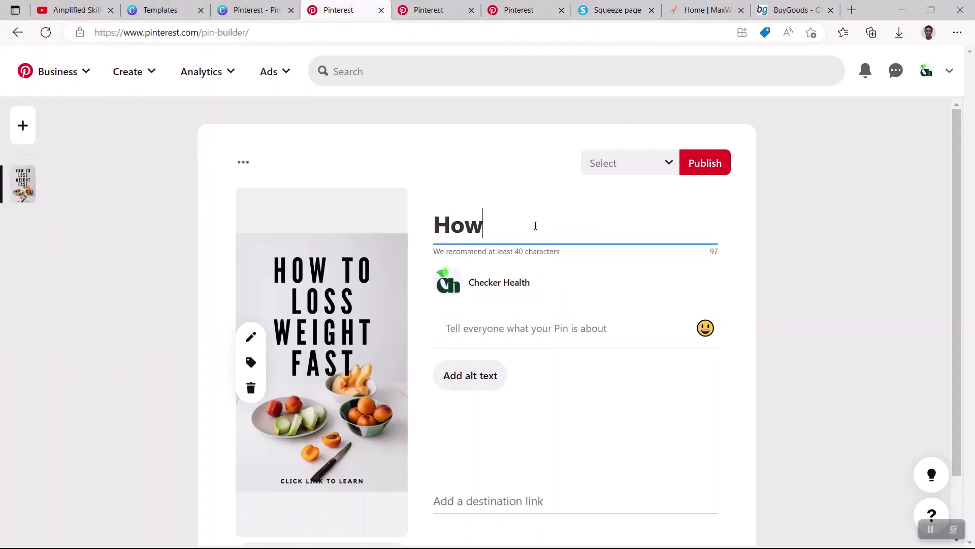
type(" to lose weigh")
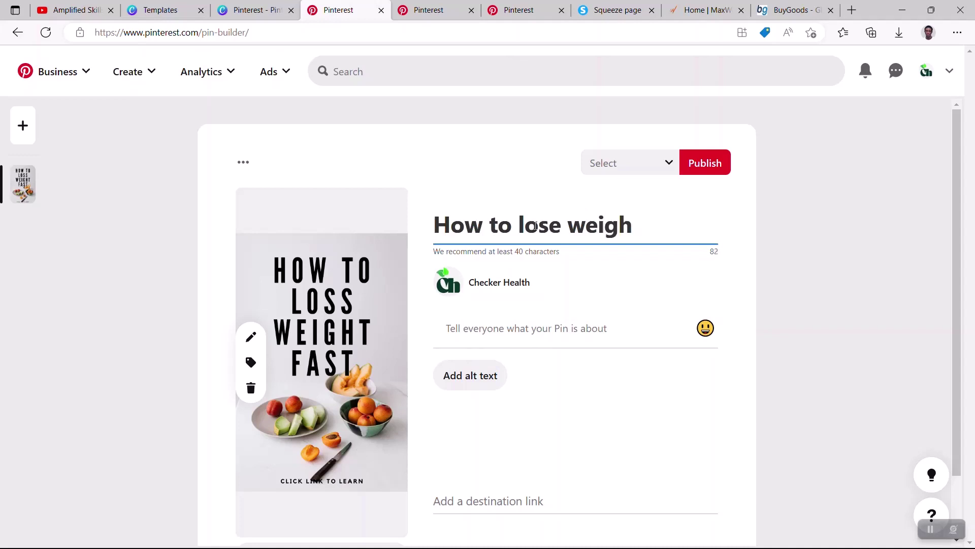
key("BackSpace")
type("t fast at")
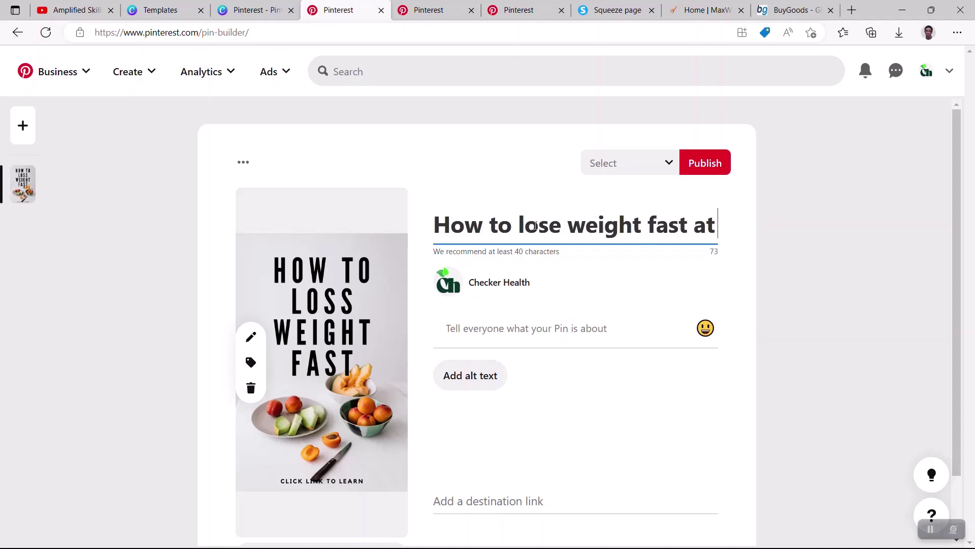
type(" 40")
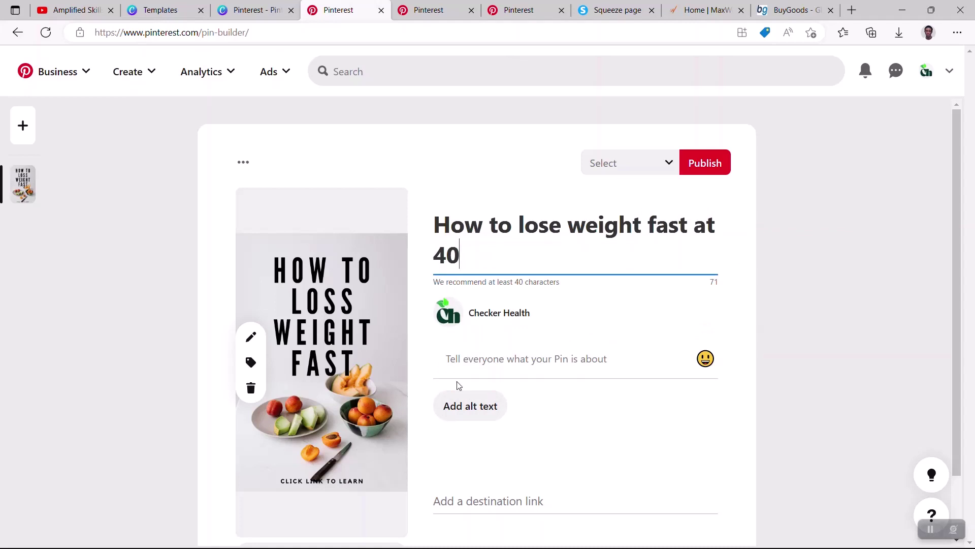
Copy the Pin's title into its description so it reads "How to lose weight fast at 40".
left_click(503, 351)
triple_click(492, 260)
key("ctrl+c")
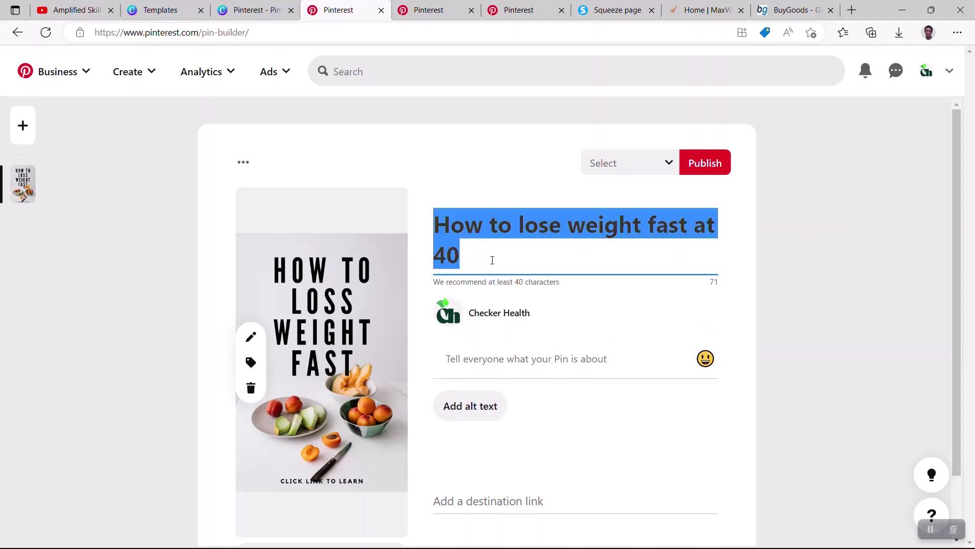
left_click(478, 359)
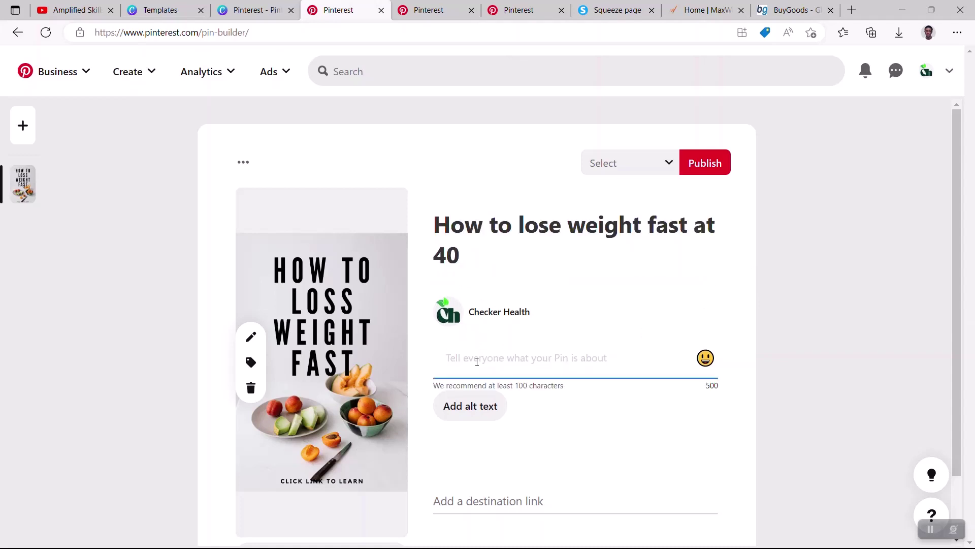
key("ctrl+v")
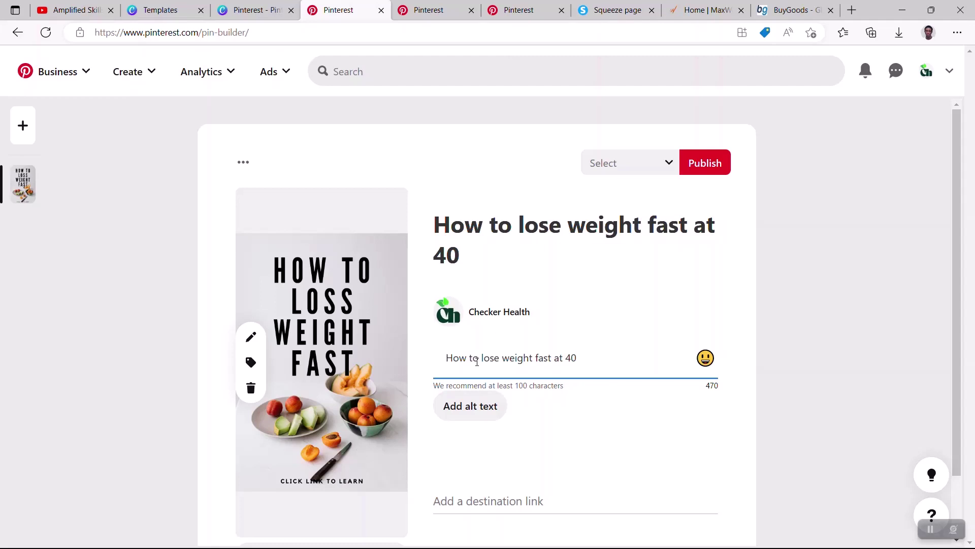
type("g")
key("BackSpace")
key("BackSpace")
left_click(834, 329)
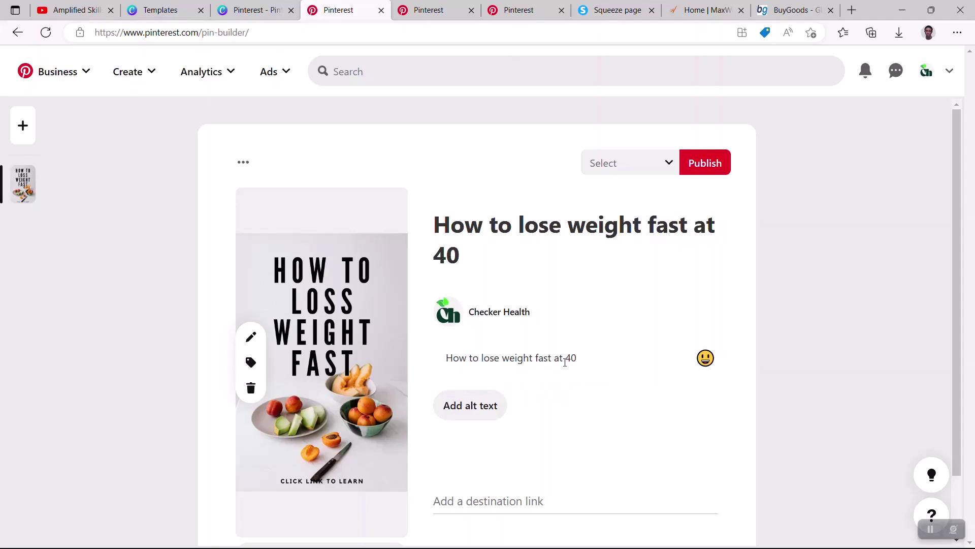
Try to fill the Pin's destination link with the squeeze page's address.
scroll(511, 388, "down", 1)
left_click(442, 425)
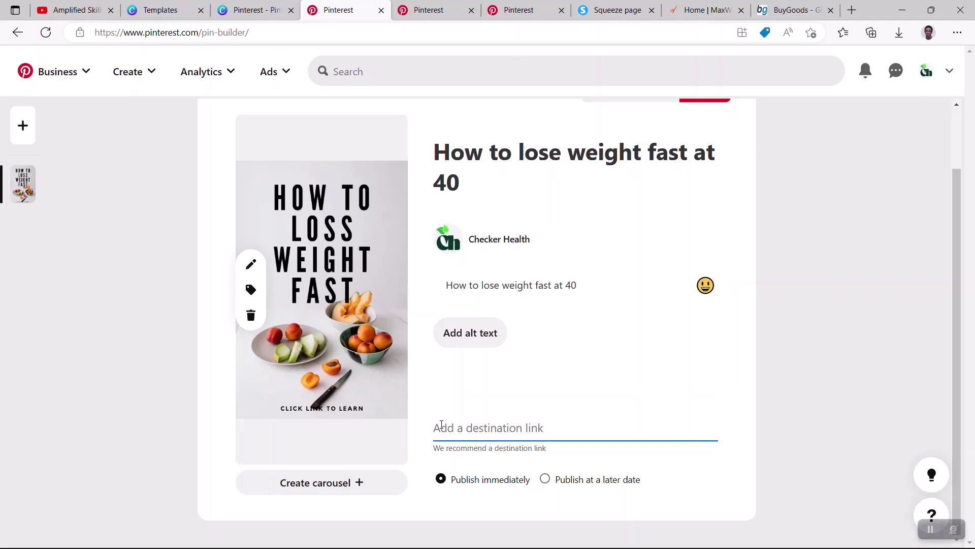
left_click(616, 11)
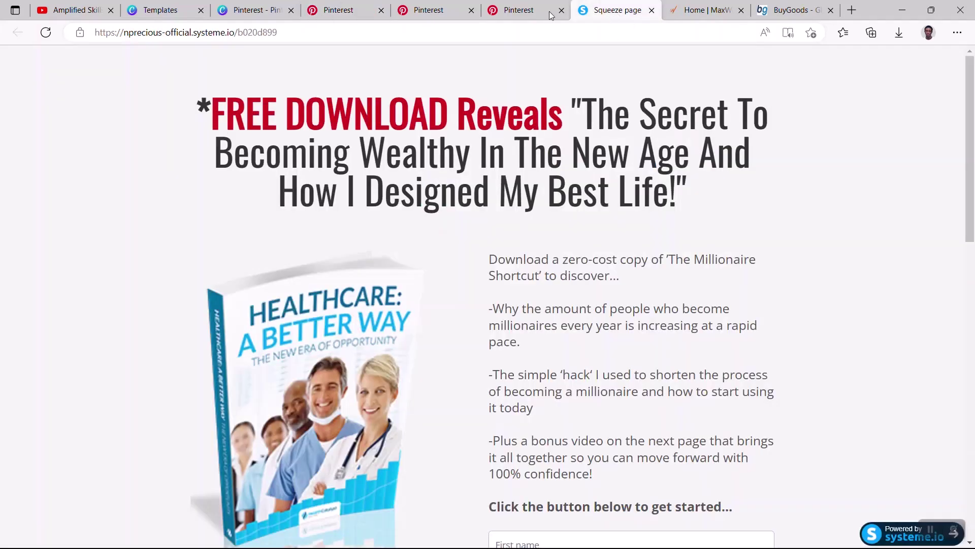
left_click(390, 34)
left_click(340, 10)
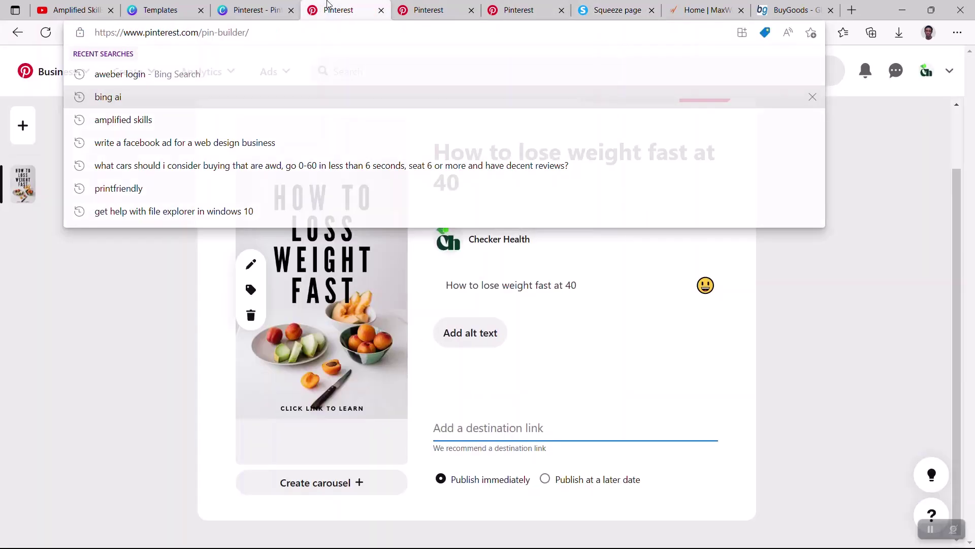
left_click(488, 440)
key("ctrl+v")
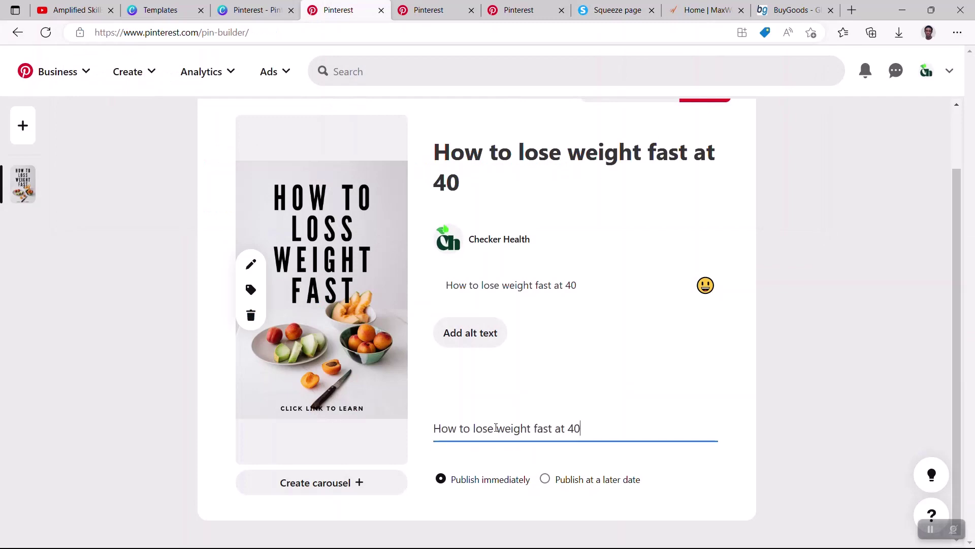
Copy the systeme.io squeeze page's full URL and replace the text in the Pin's destination link with it.
left_click(607, 10)
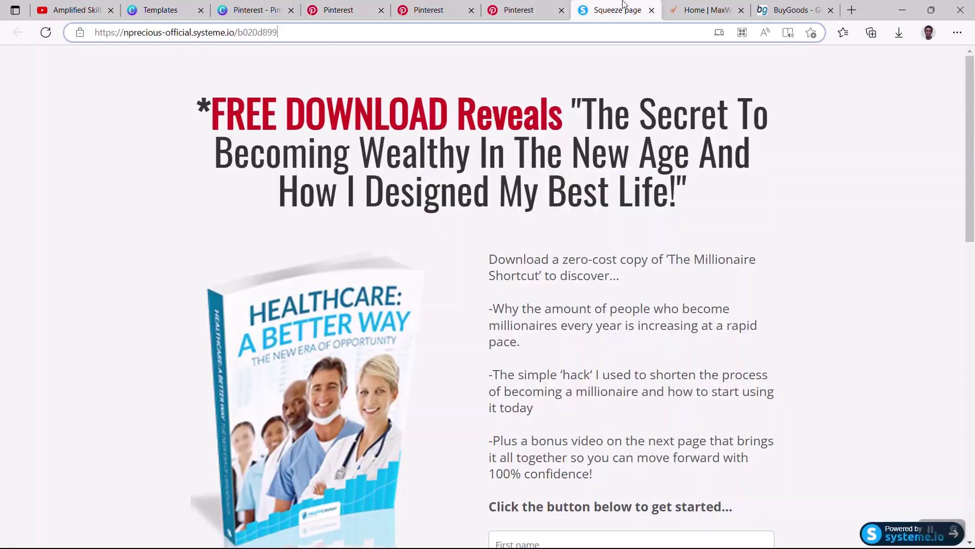
left_click(436, 33)
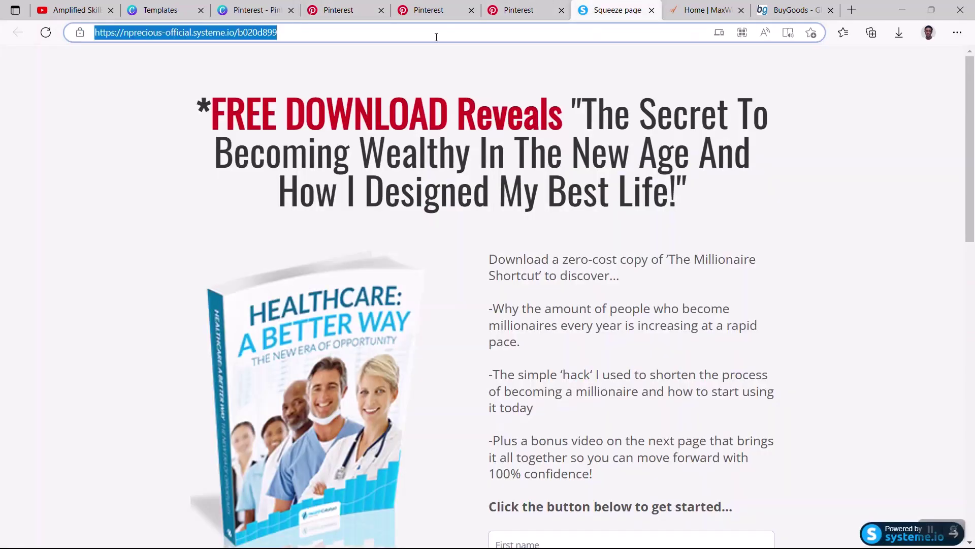
left_click(330, 10)
key("ctrl+a")
type("https://nprecious-official.systeme.io/b020d899")
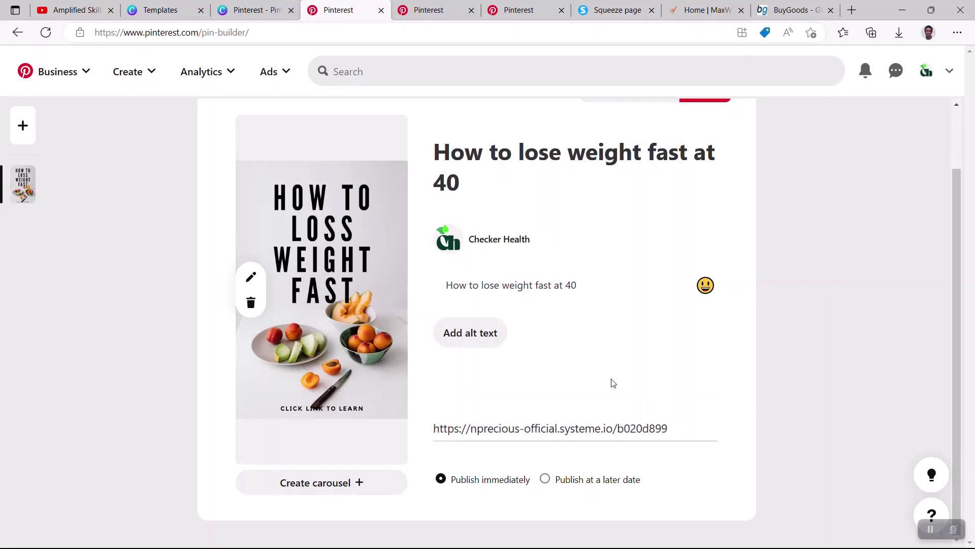
Create a board named "Weight Loss" for the Pin and publish the Pin to it.
scroll(760, 404, "up", 2)
left_click(634, 163)
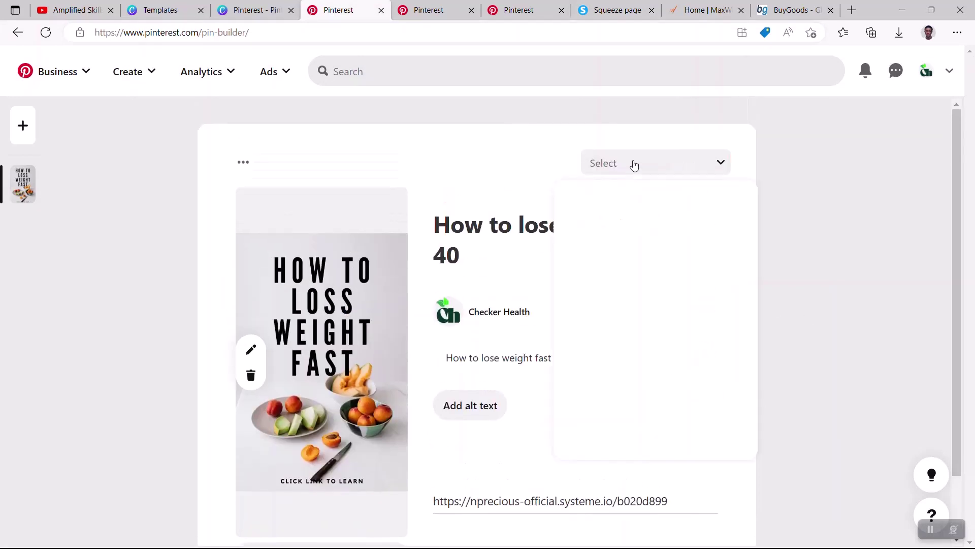
left_click(579, 448)
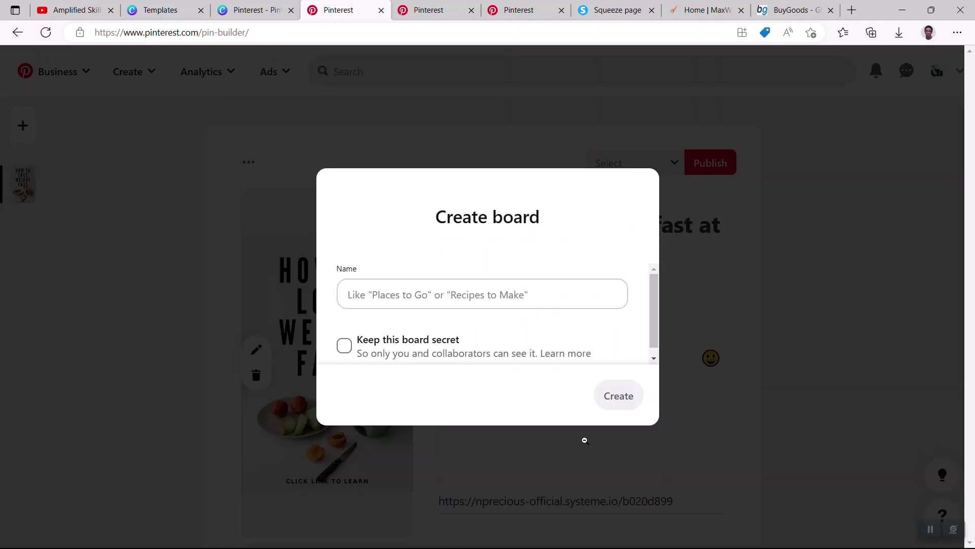
left_click(532, 303)
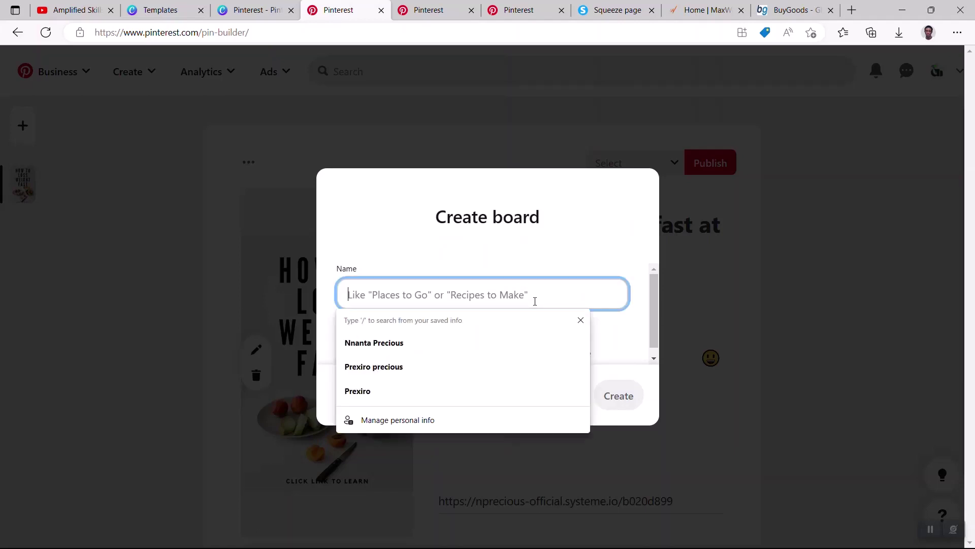
type("Weight Lo")
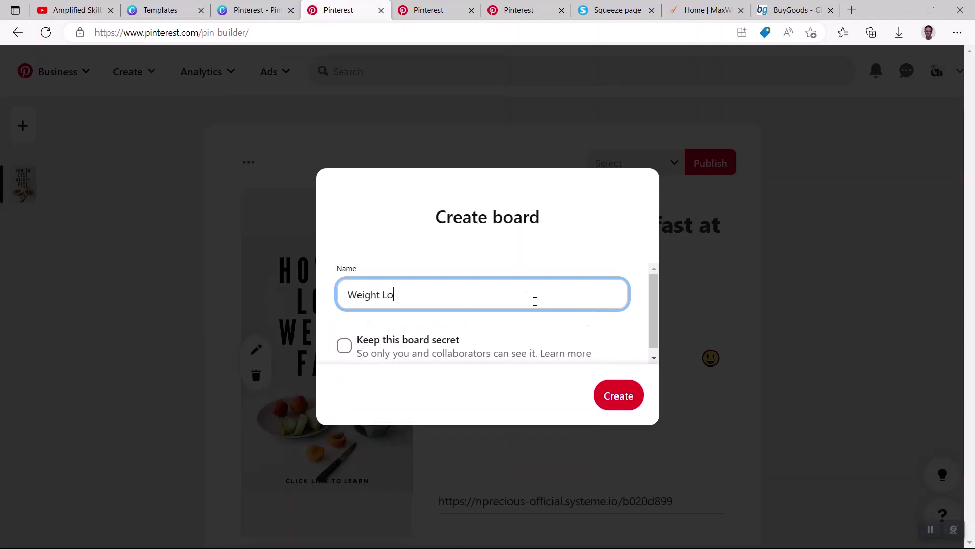
type("ss")
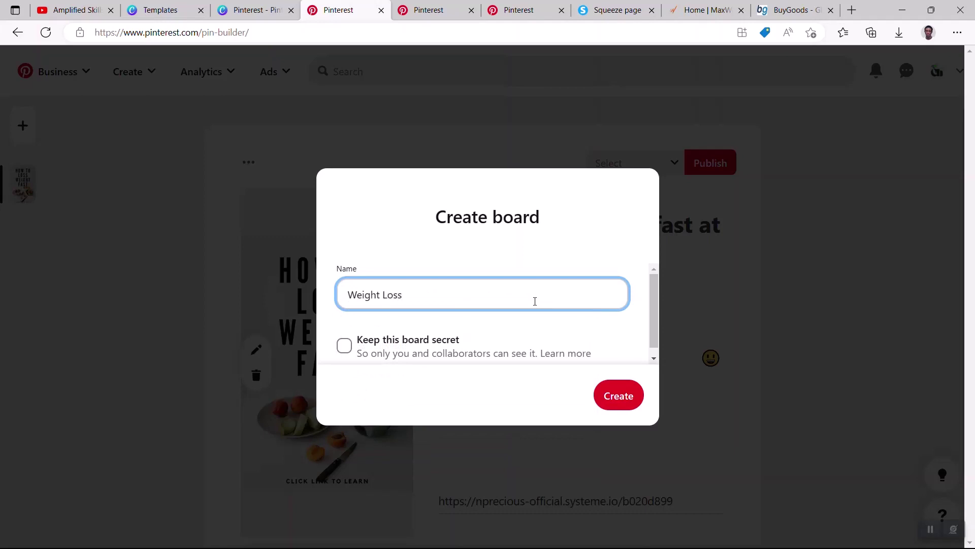
left_click(624, 401)
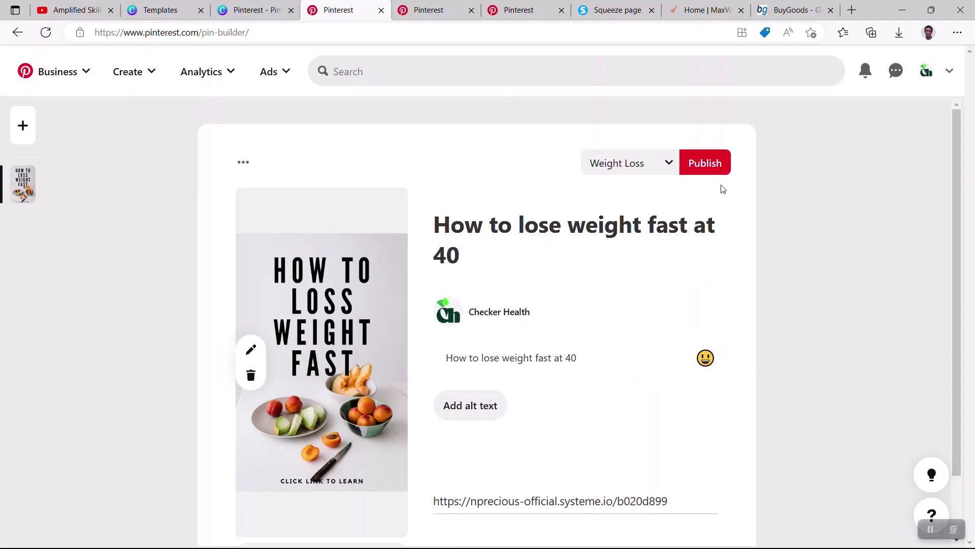
left_click(707, 168)
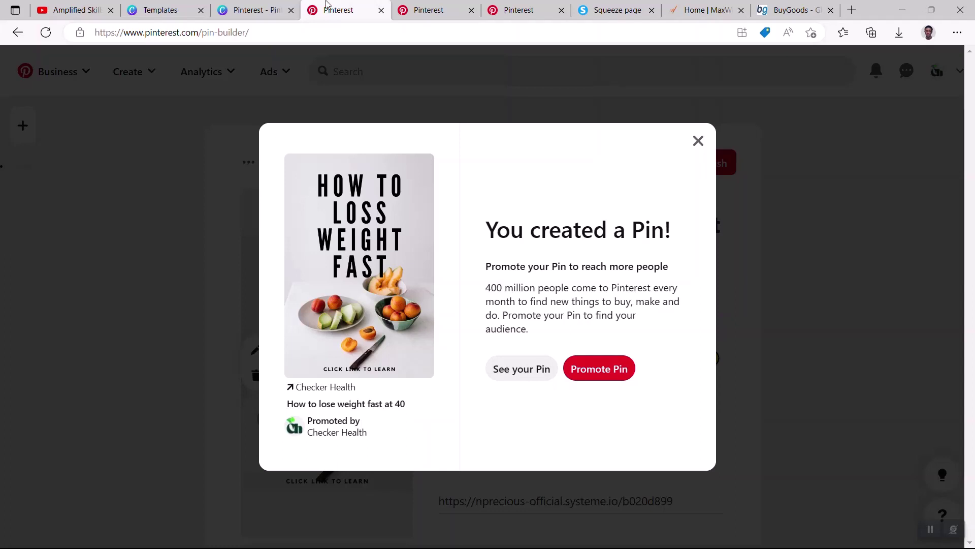
Return to the Pinterest pin design in Canva and open its sharing options.
left_click(269, 9)
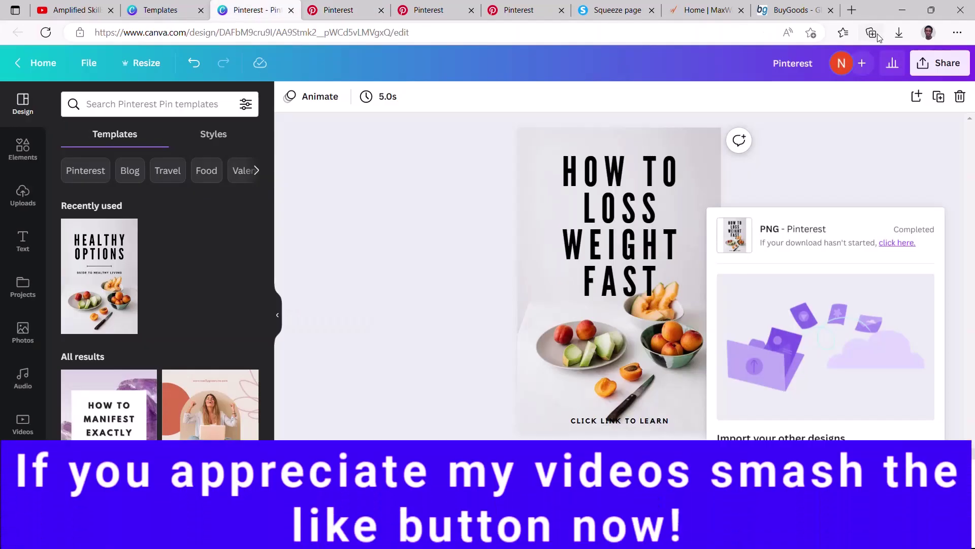
left_click(951, 71)
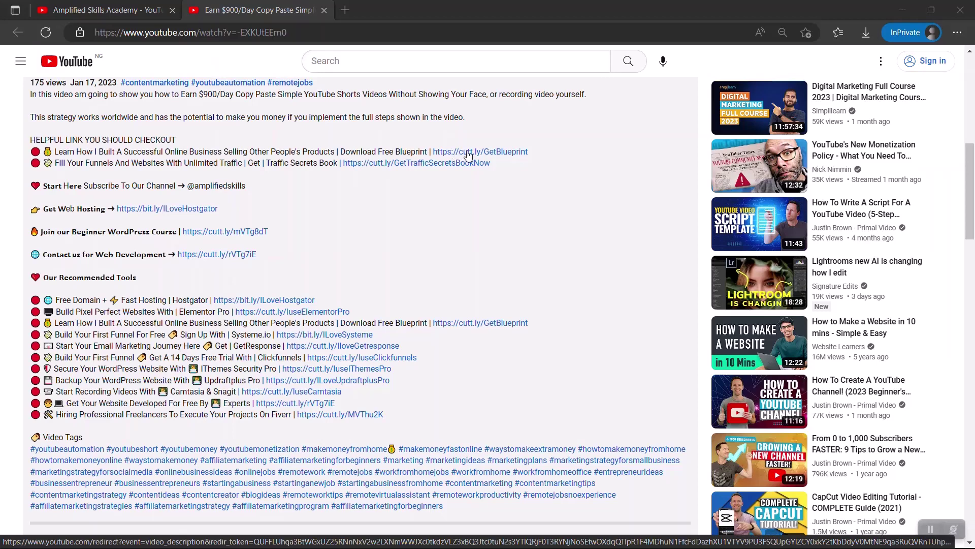
Open the video description's GetBlueprint link in a new tab and bring up the landing page's email access form.
right_click(486, 153)
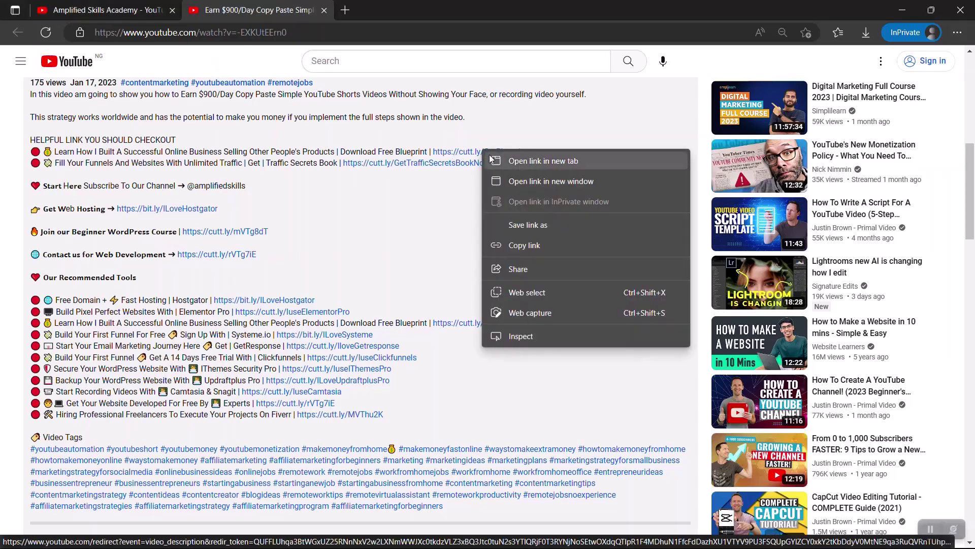
left_click(492, 161)
key("ctrl+Tab")
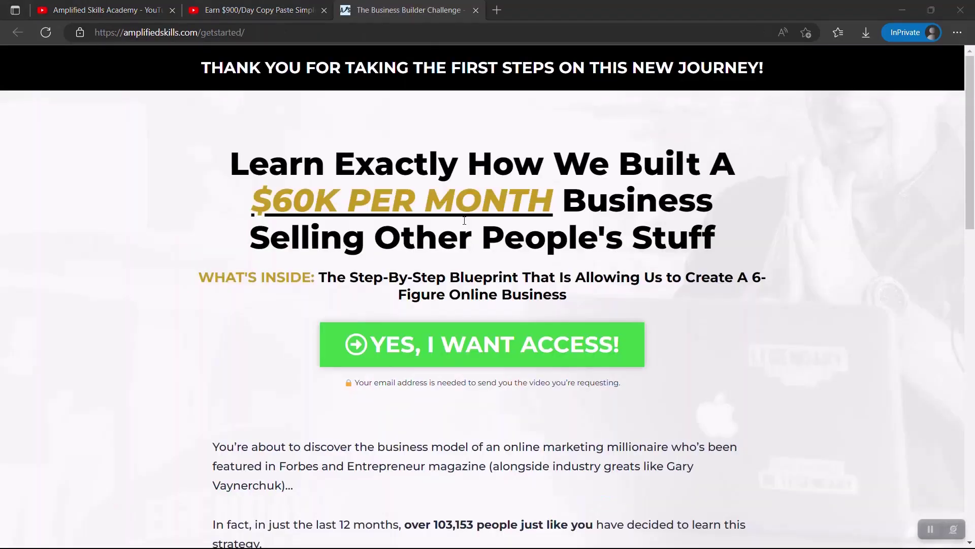
left_click(395, 336)
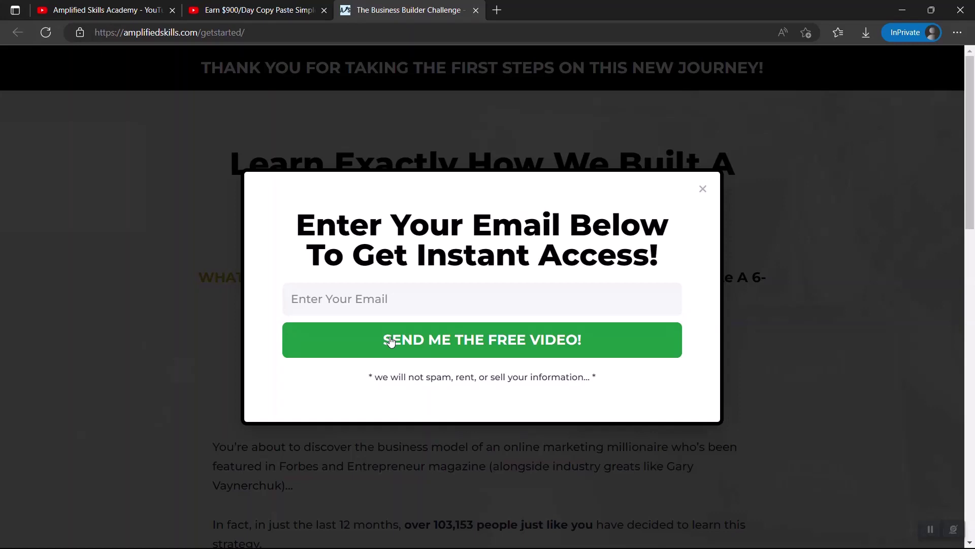
Return to the YouTube Shorts video page and look over its player, description links and chapters.
left_click(212, 4)
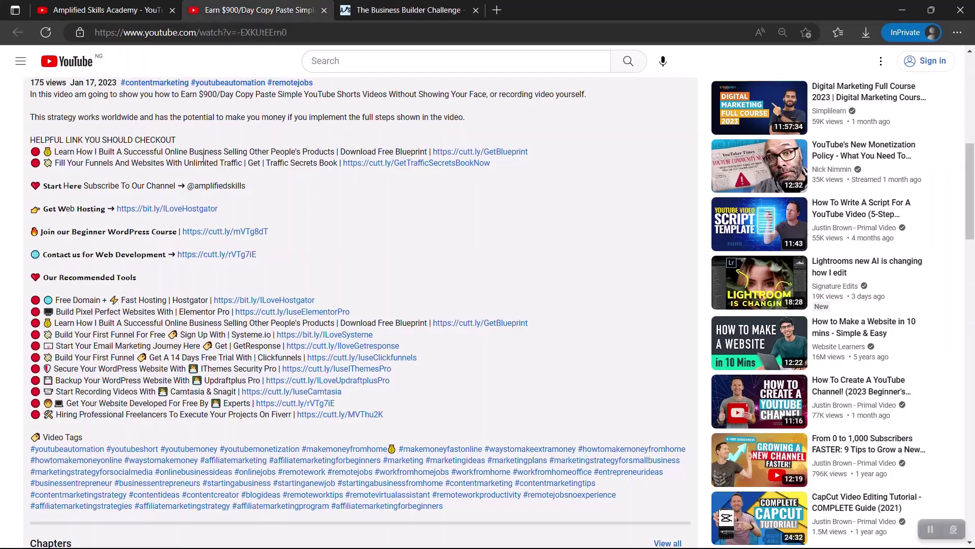
scroll(203, 158, "up", 9)
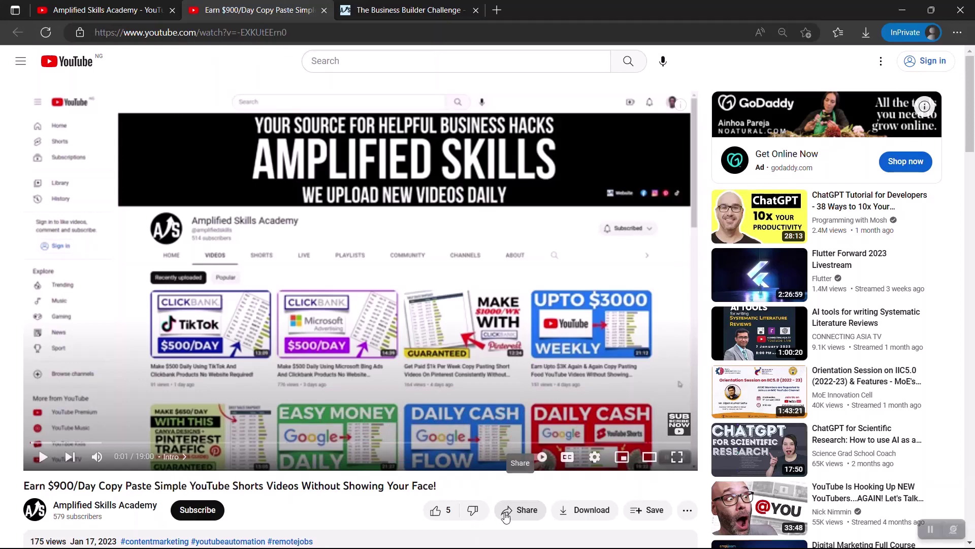
scroll(440, 496, "down", 15)
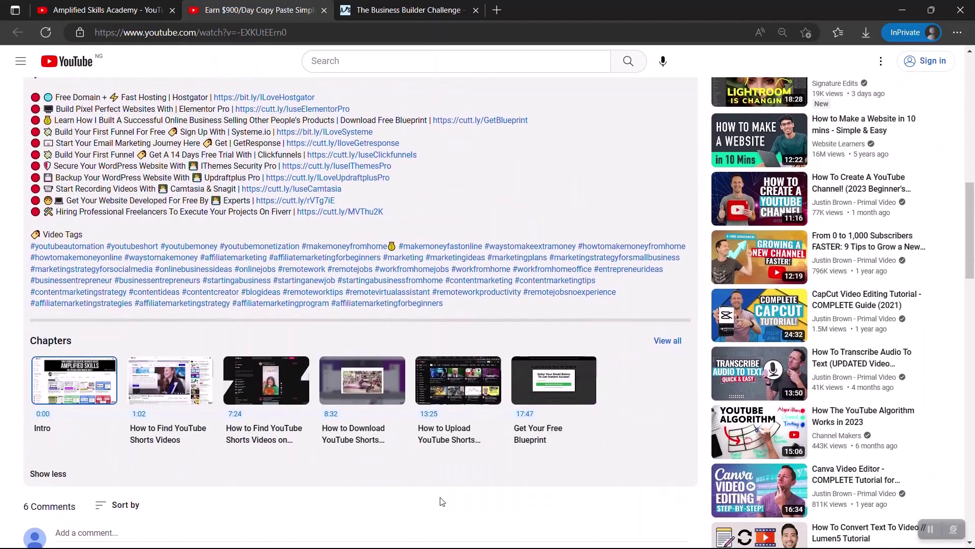